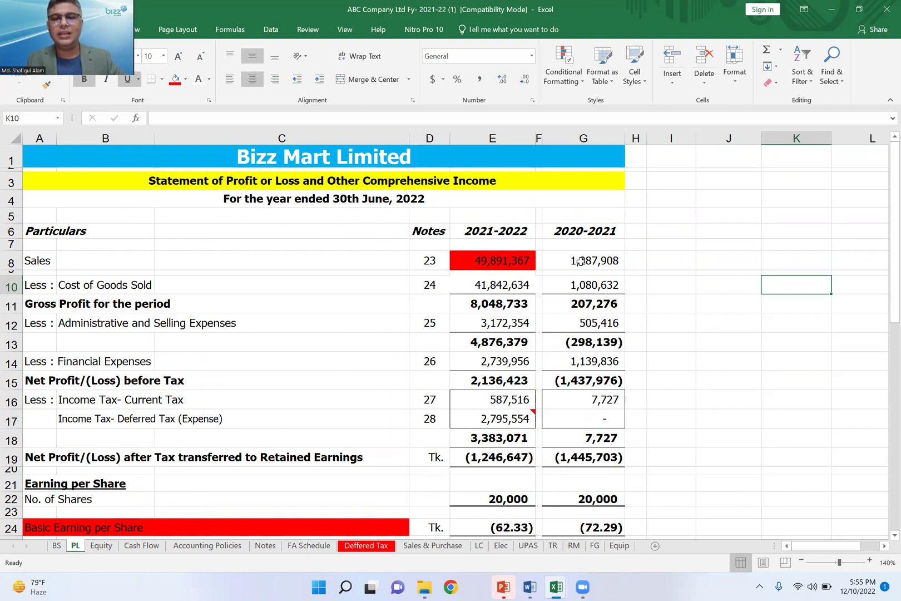
Narrow the comment box on the 2021-2022 Sales figure in the profit or loss statement.
click(484, 258)
mouse_move(484, 258)
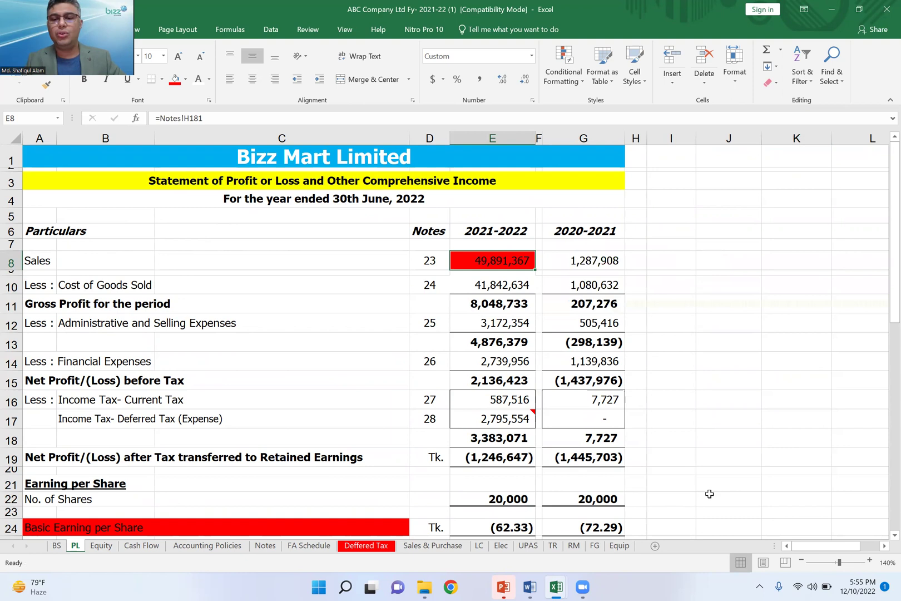
scroll(871, 550, right, 3)
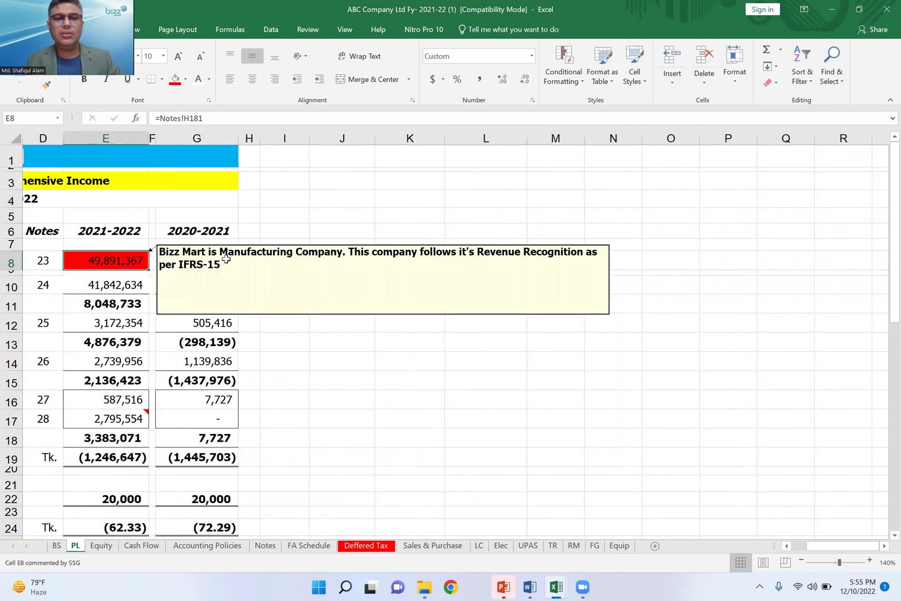
right_click(115, 265)
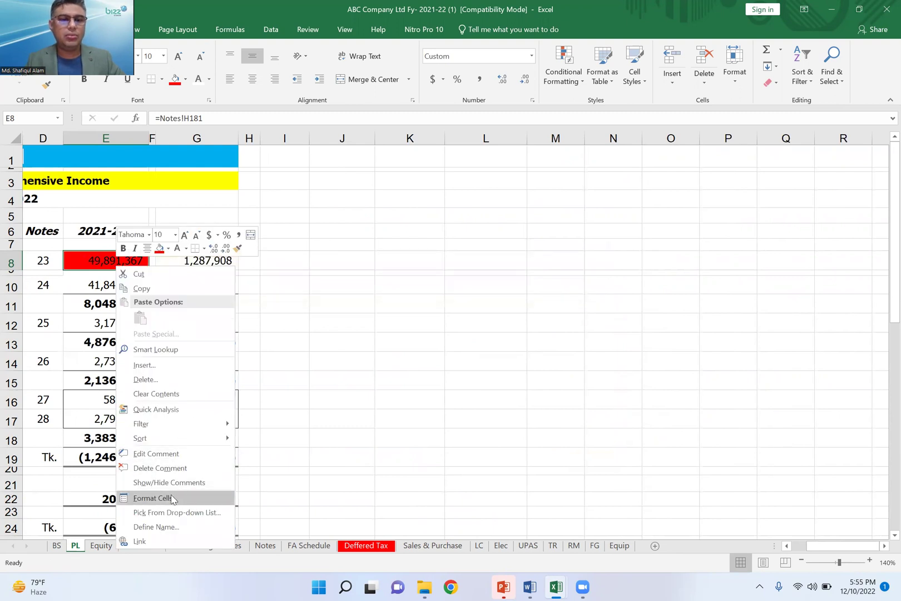
click(161, 453)
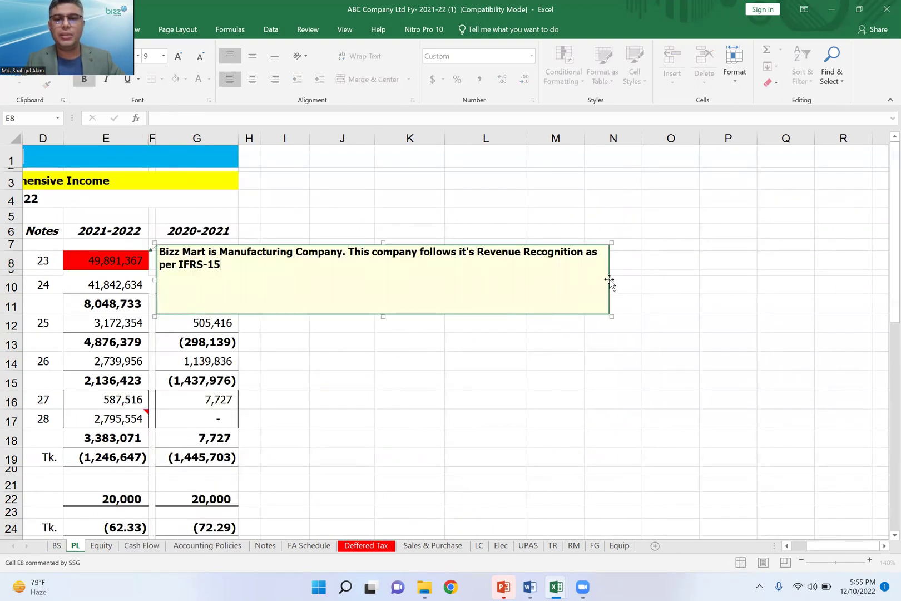
drag(613, 282, 471, 281)
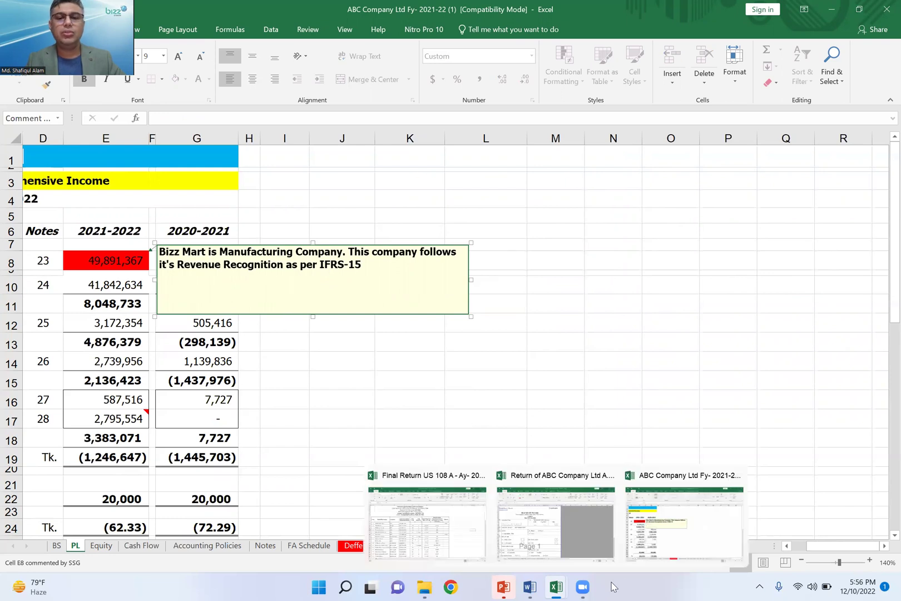
drag(843, 545, 781, 547)
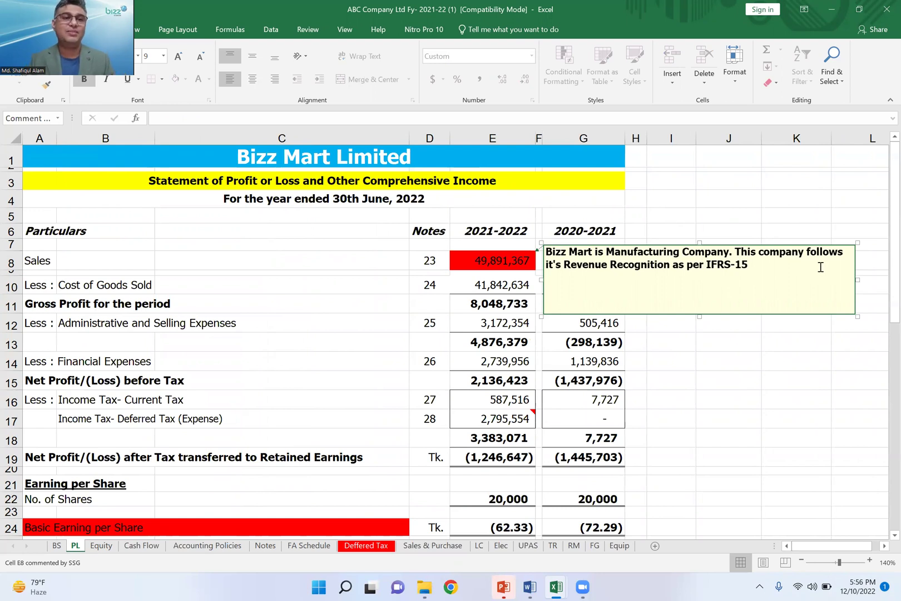
click(790, 424)
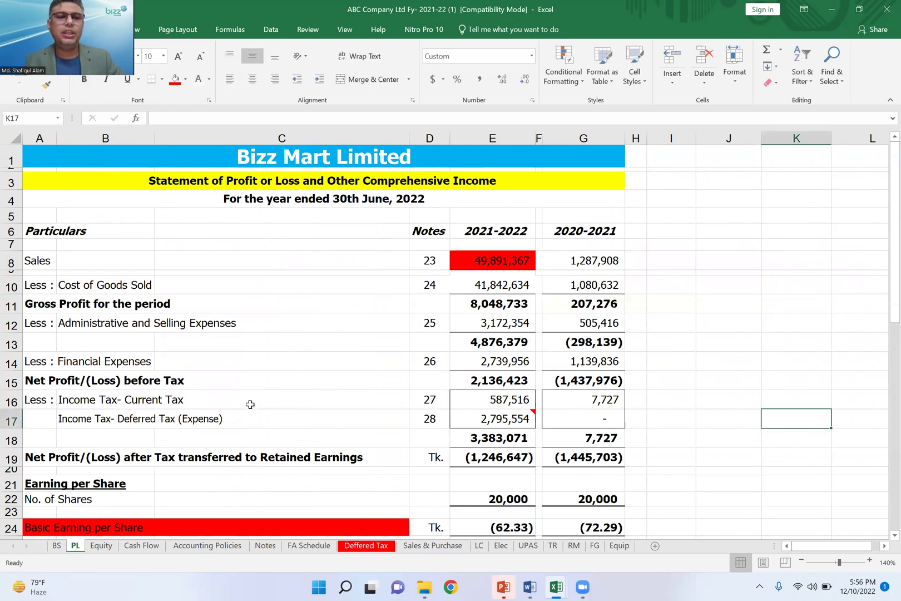
Examine the Basic Earning per Share row below the net profit figures in the statement.
scroll(322, 483, down, 2)
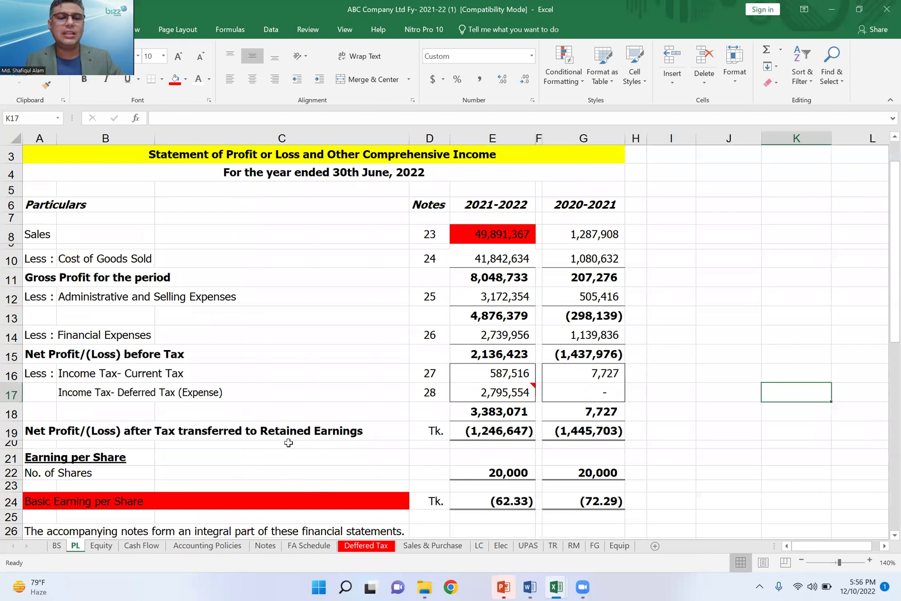
click(40, 435)
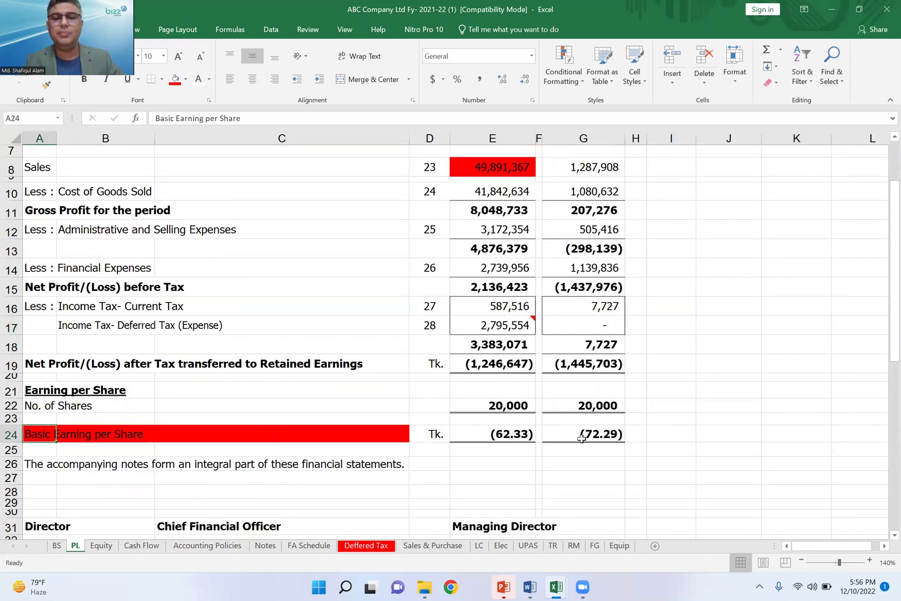
mouse_move(45, 434)
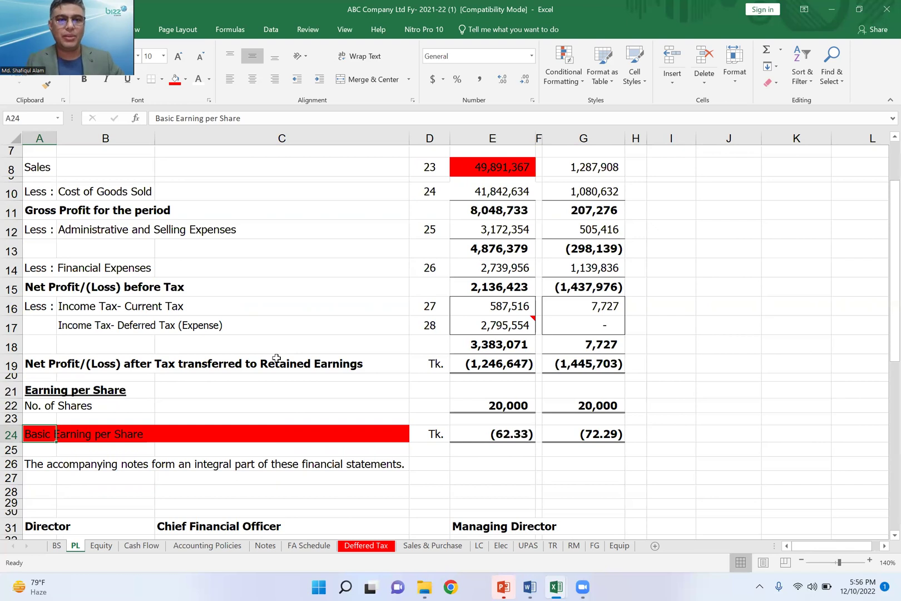
scroll(376, 314, up, 2)
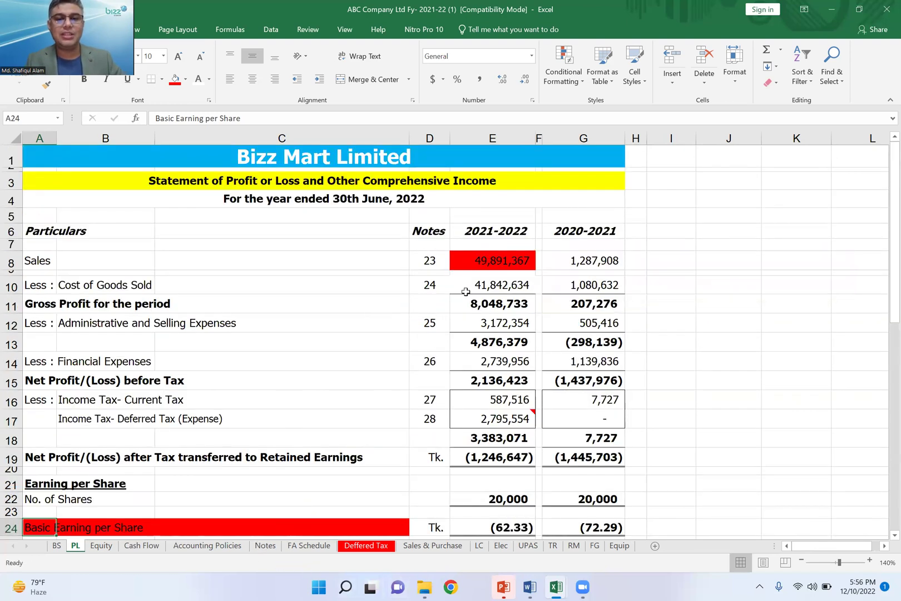
Check the Sales note reference, then read the comment on the 30.06.2022 opening balance of Property, Plant and Equipment in the Notes sheet.
click(429, 262)
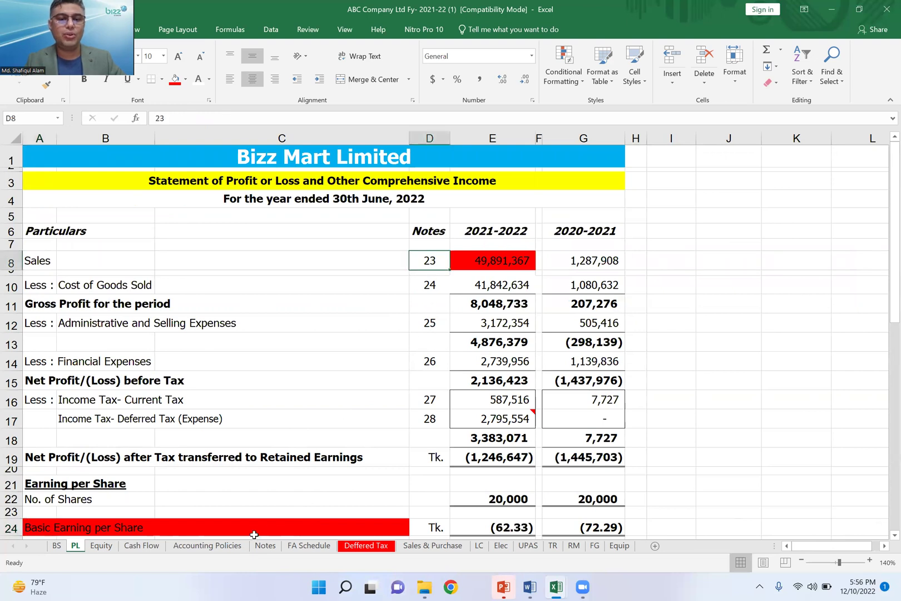
click(270, 548)
scroll(420, 362, up, 4)
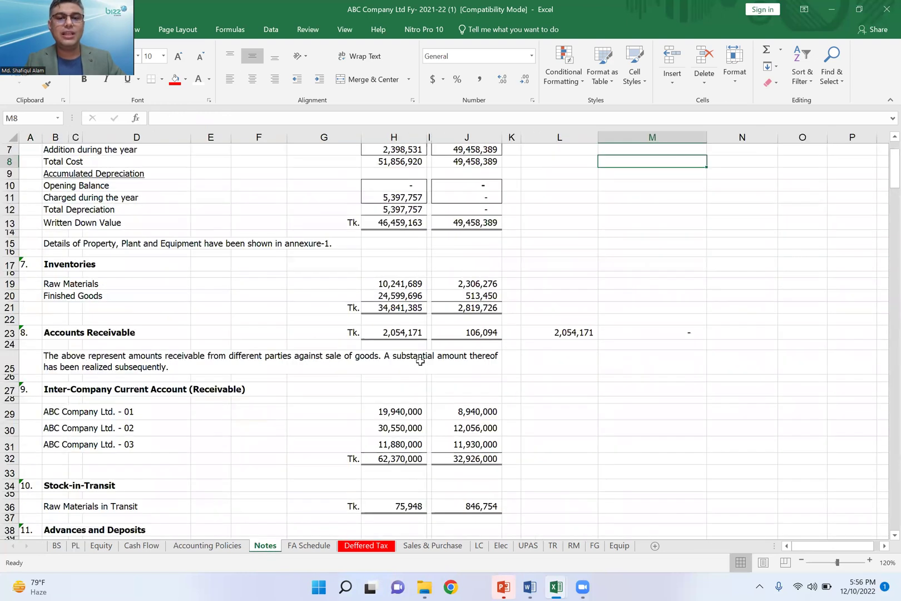
scroll(457, 224, up, 2)
click(400, 200)
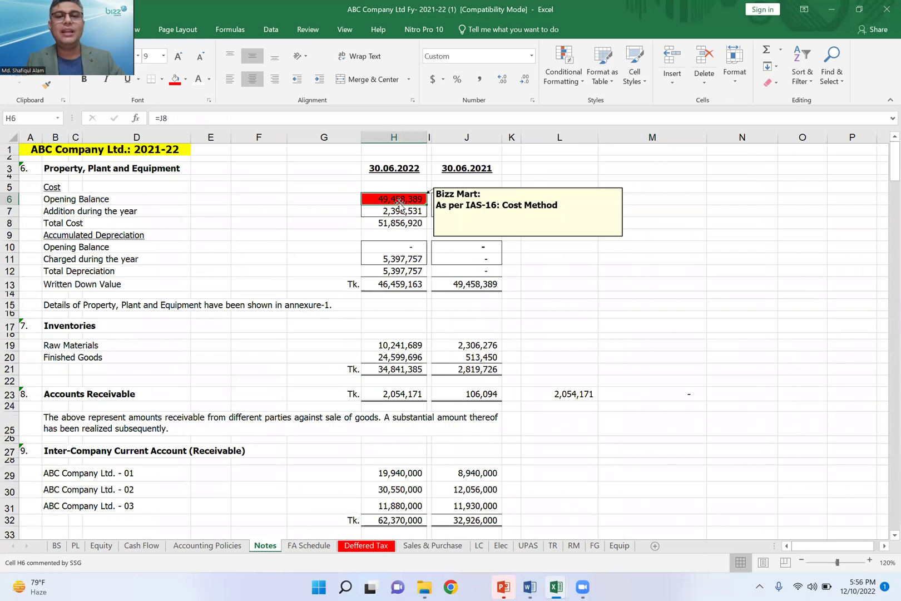
click(718, 293)
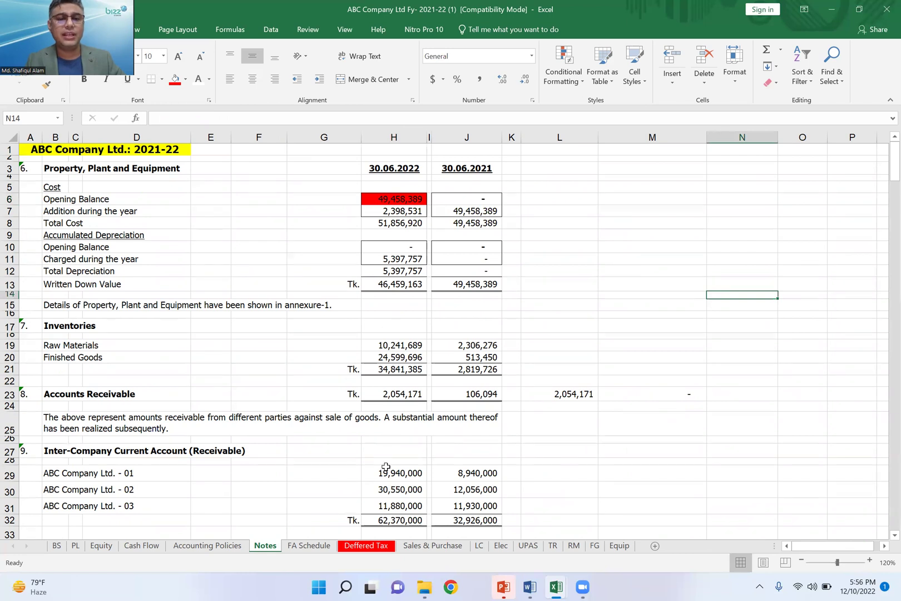
Find note 23 on Sales in the Notes sheet and inspect the formula behind the 30.06.2022 sales figure.
scroll(390, 470, down, 6)
scroll(391, 468, down, 13)
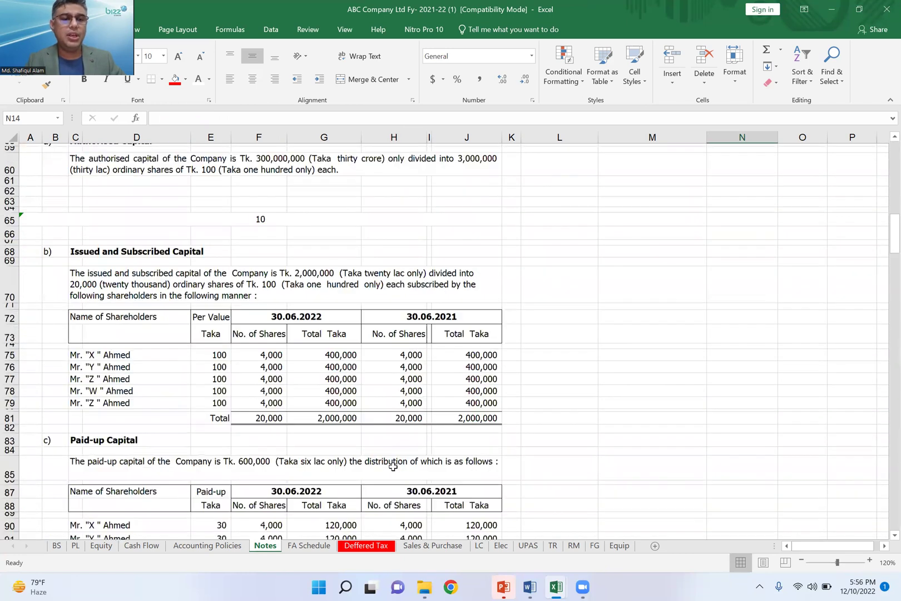
scroll(393, 466, down, 14)
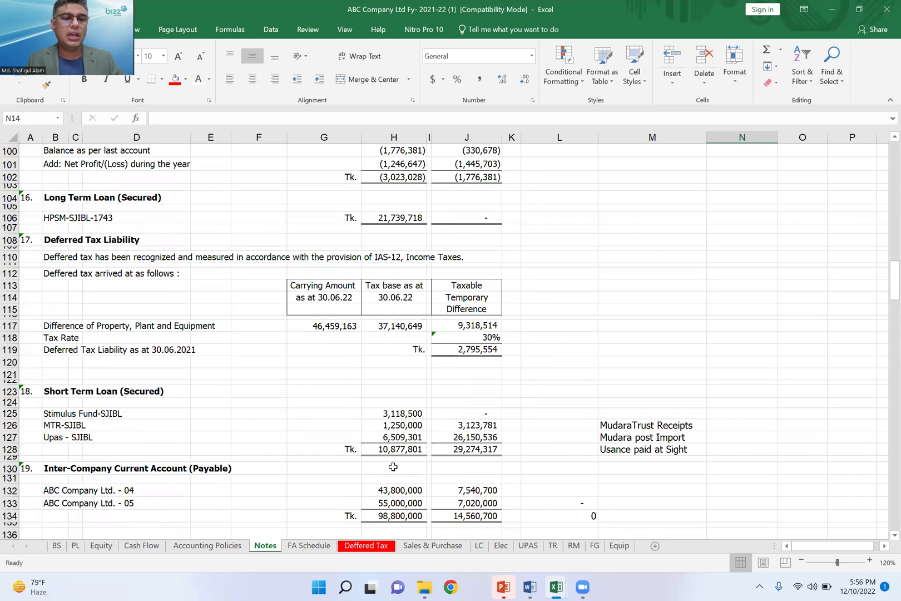
scroll(392, 466, down, 15)
scroll(392, 467, down, 4)
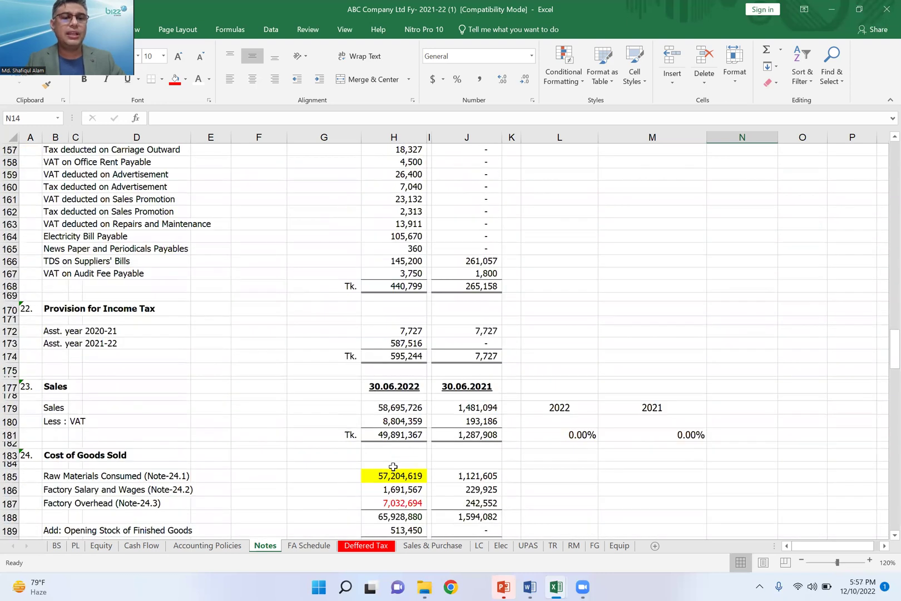
scroll(391, 439, down, 2)
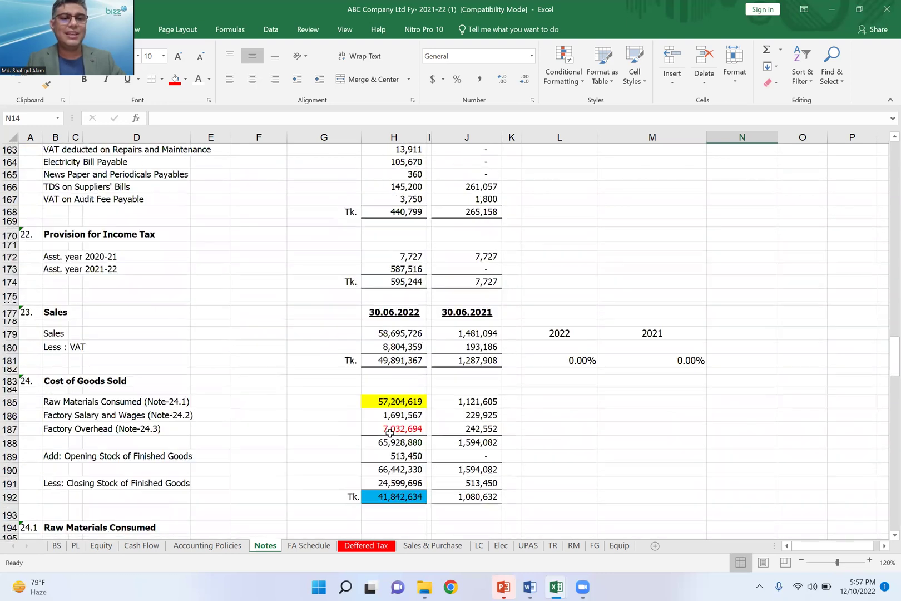
click(396, 331)
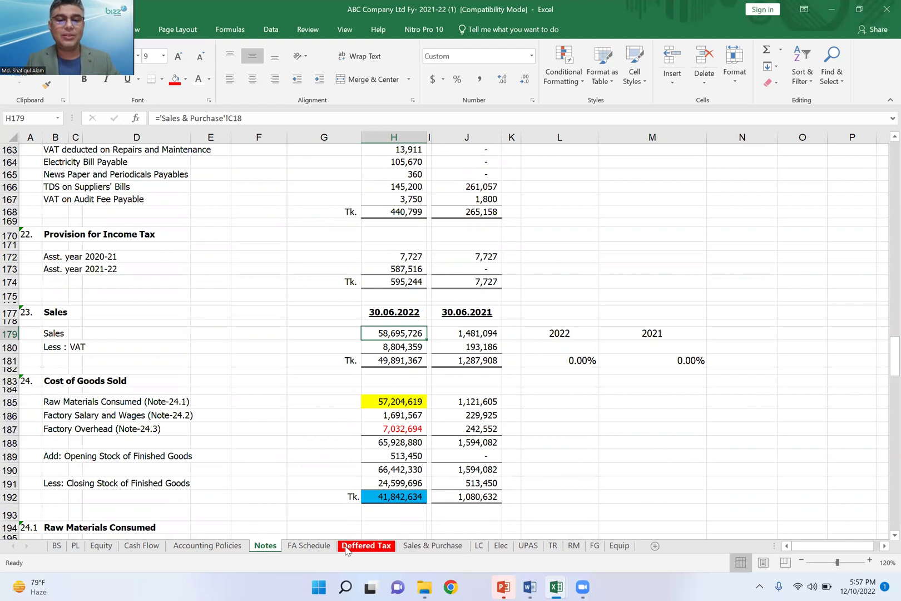
Open the Sales & Purchase sheet and examine the Jul-20 sales, VAT and net sales in the Mushak 9.1 sales table.
click(479, 546)
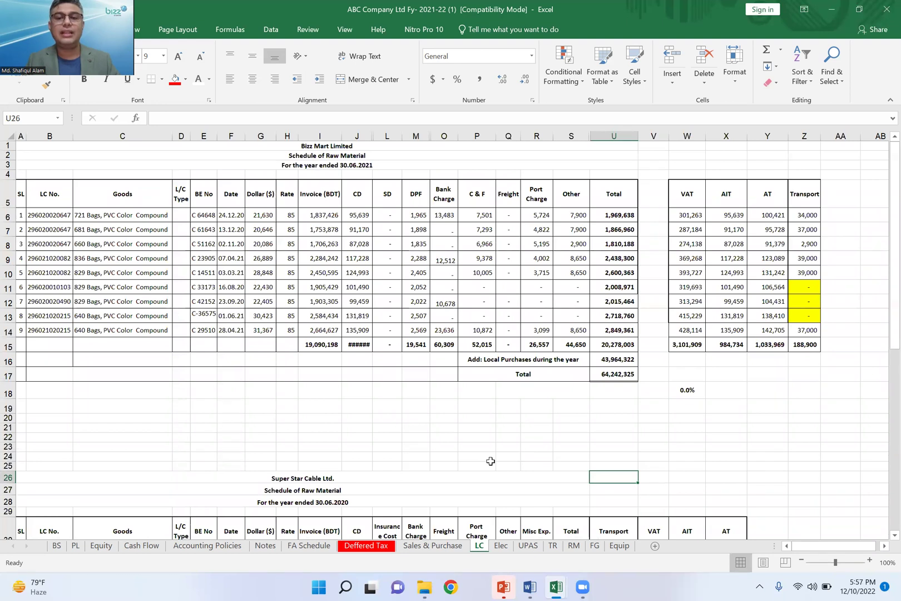
click(446, 546)
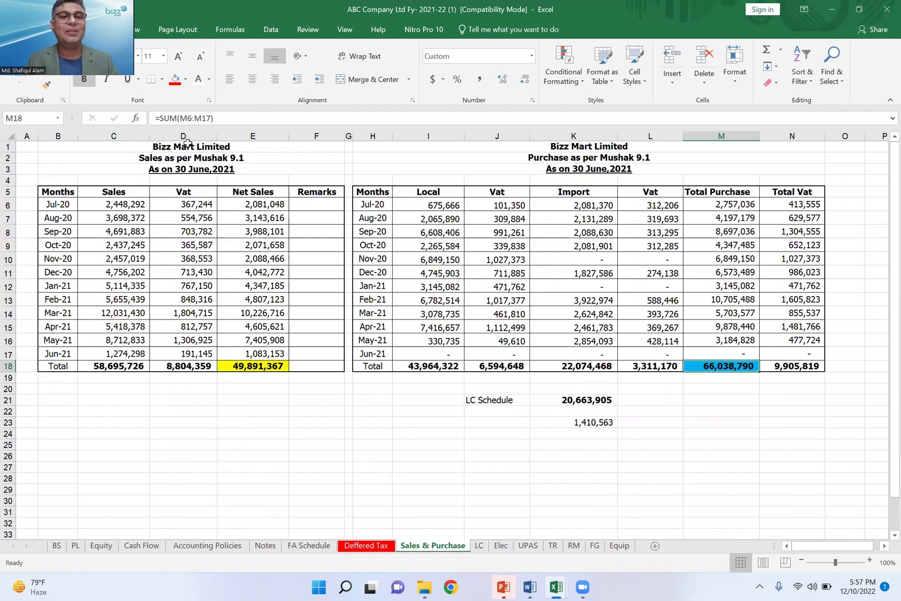
click(245, 159)
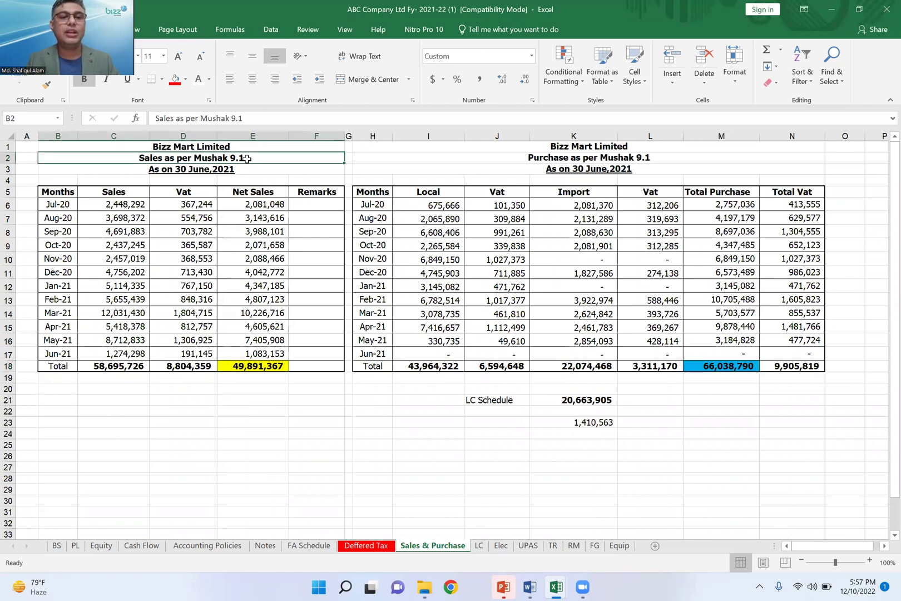
drag(133, 205, 137, 355)
click(206, 206)
click(125, 207)
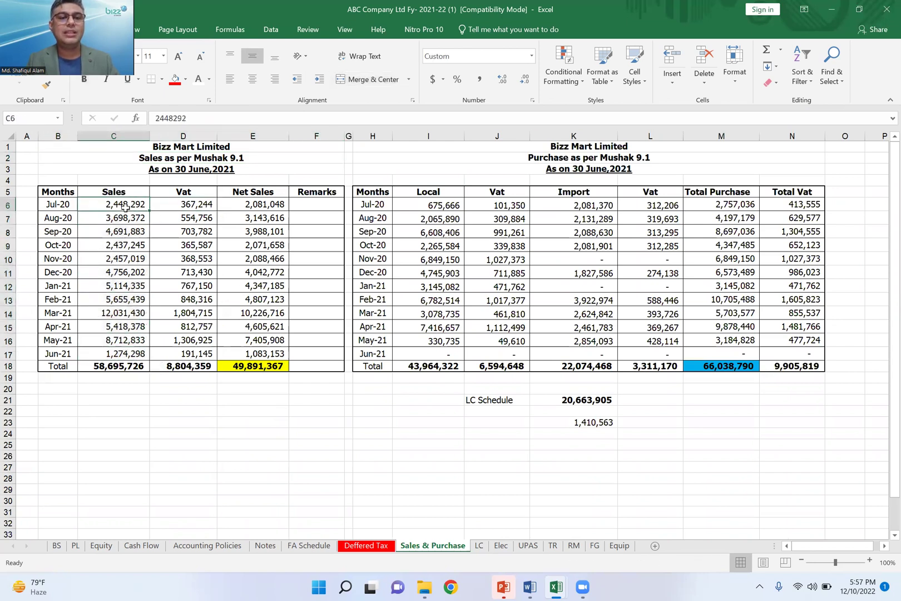
click(193, 206)
click(262, 203)
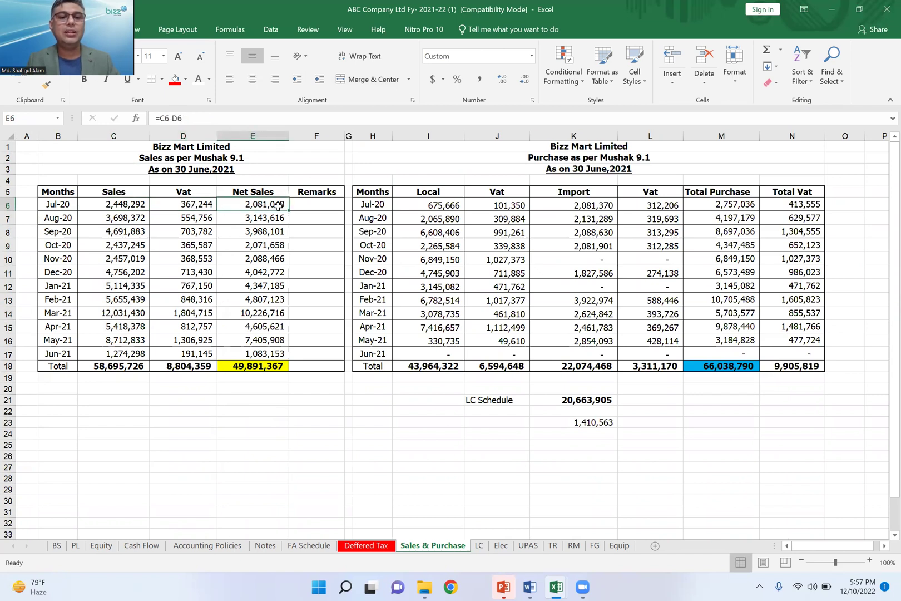
Go through the monthly net sales from Aug-20 onward and inspect the formula of the net sales total.
click(268, 221)
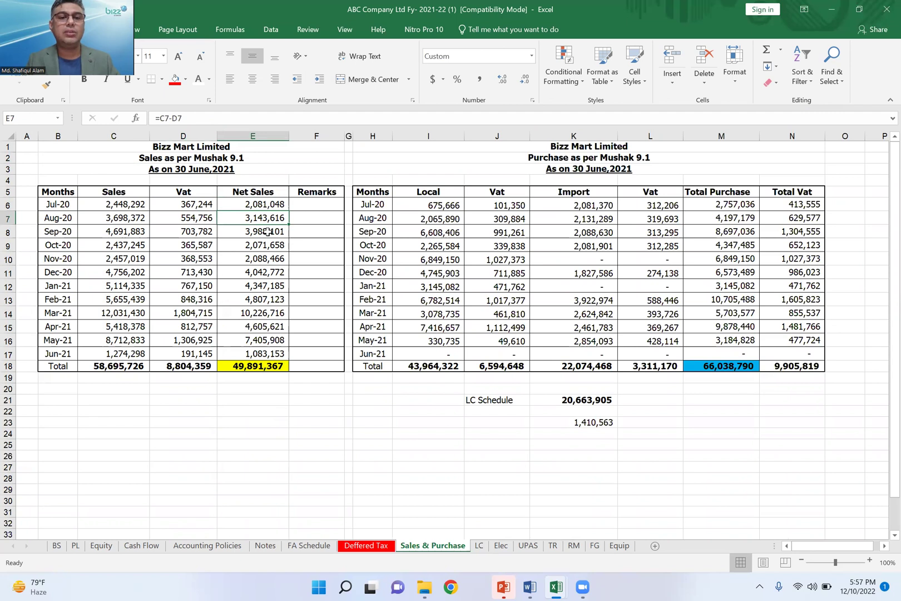
click(267, 246)
click(267, 260)
click(270, 273)
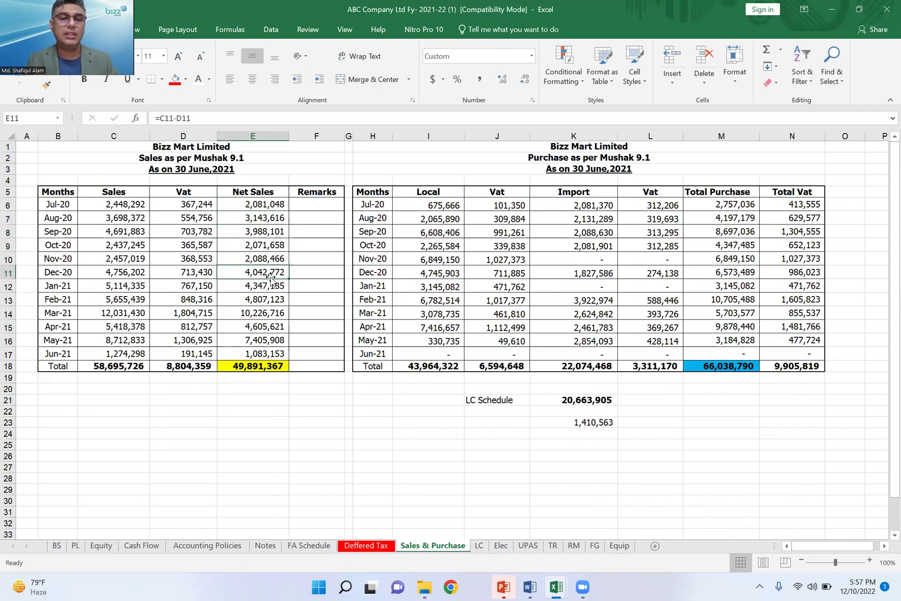
click(274, 284)
click(275, 303)
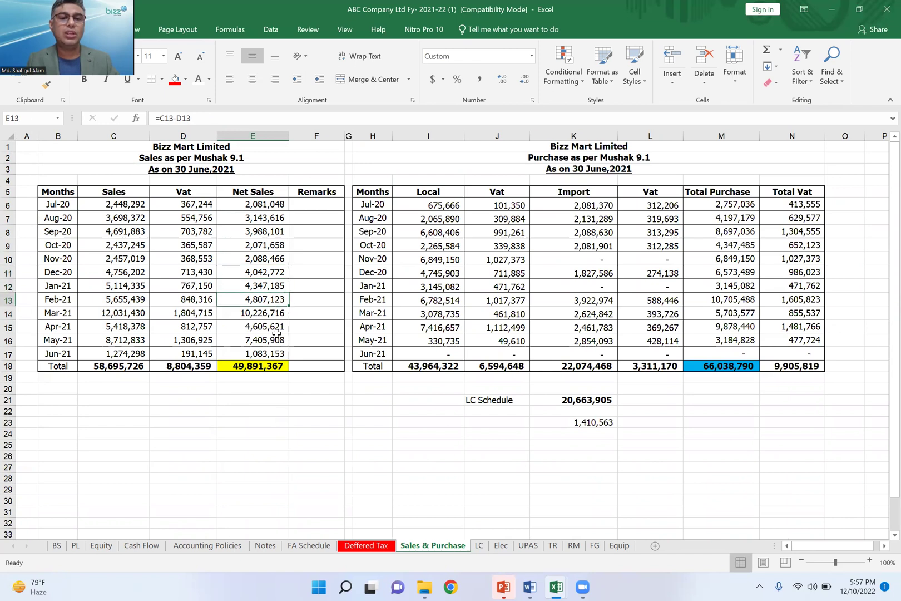
click(277, 315)
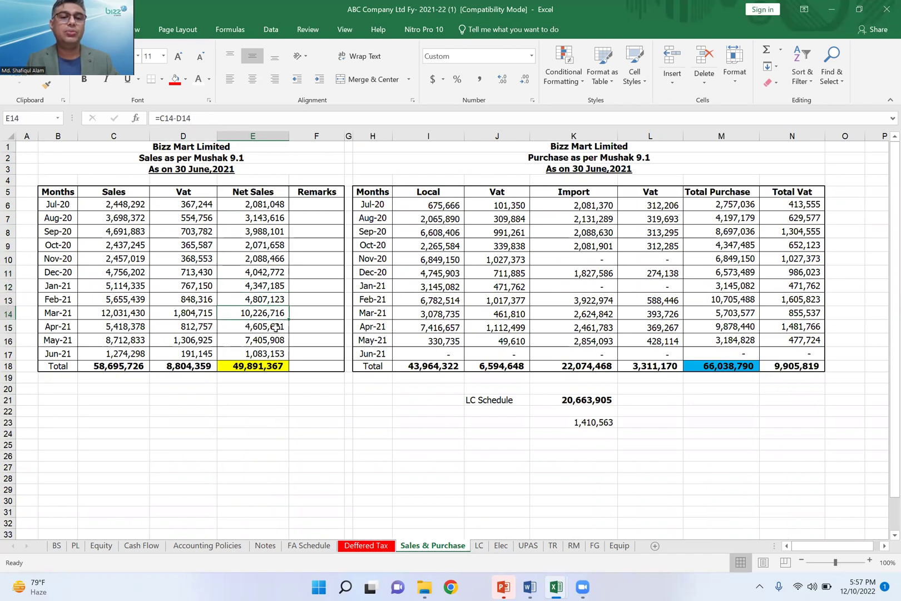
click(264, 367)
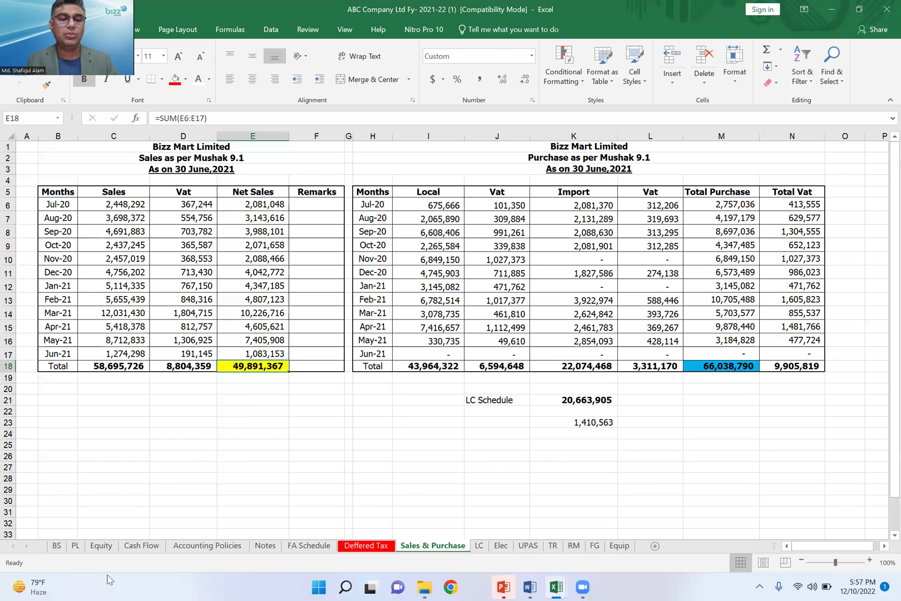
Compare the 2021-2022 Sales figure in the PL sheet with the net sales total in the Sales & Purchase sheet.
click(75, 545)
click(471, 256)
mouse_move(469, 255)
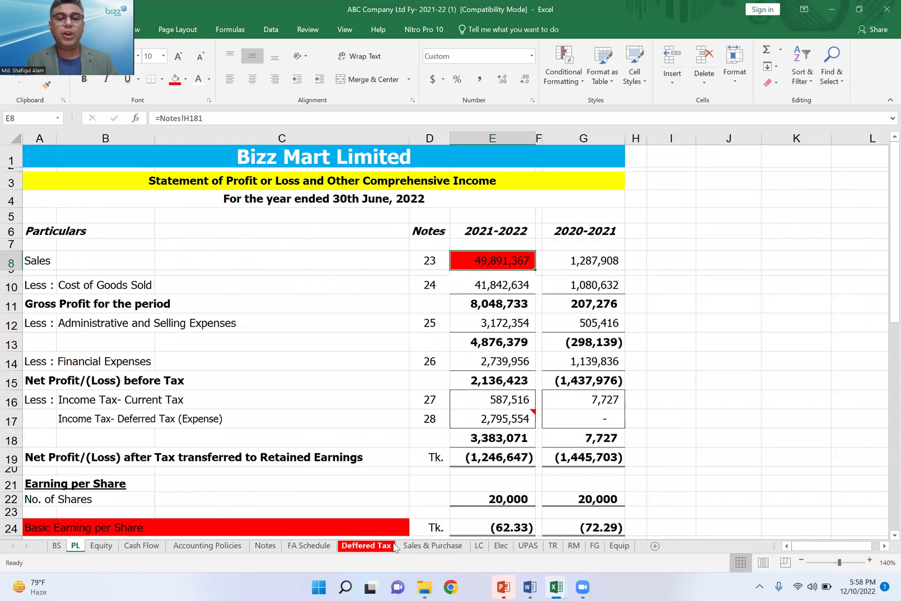
click(434, 546)
click(334, 422)
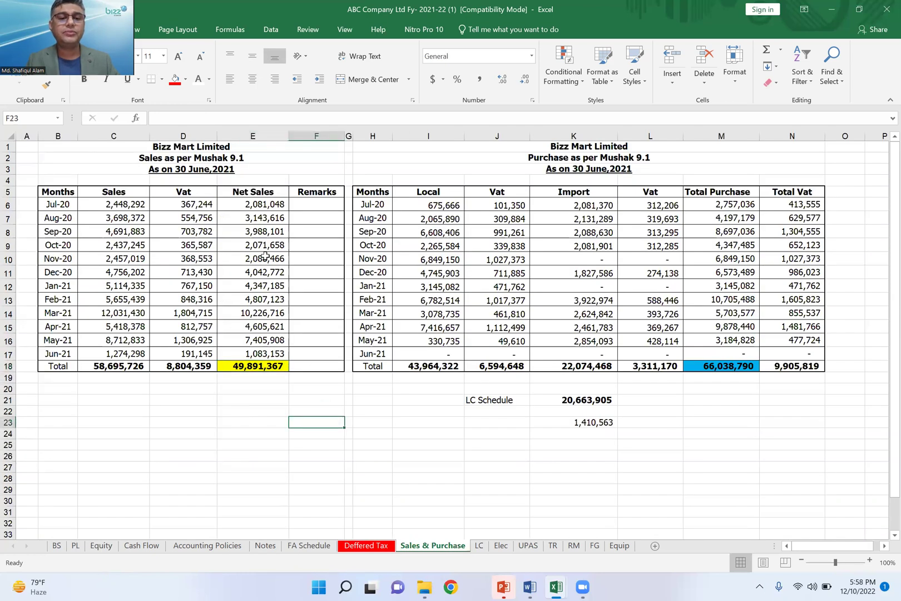
click(259, 367)
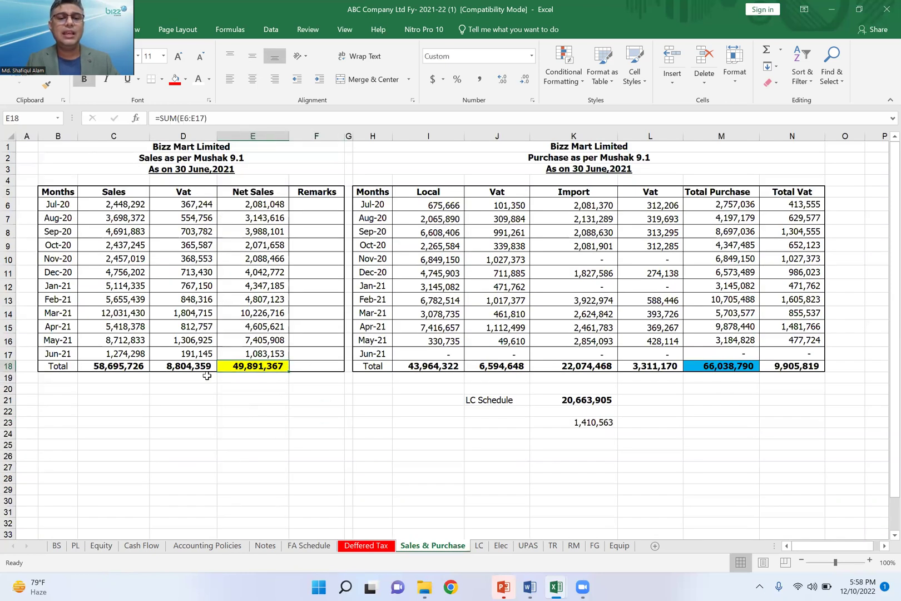
Return to note 23 on Sales in the Notes sheet.
click(190, 546)
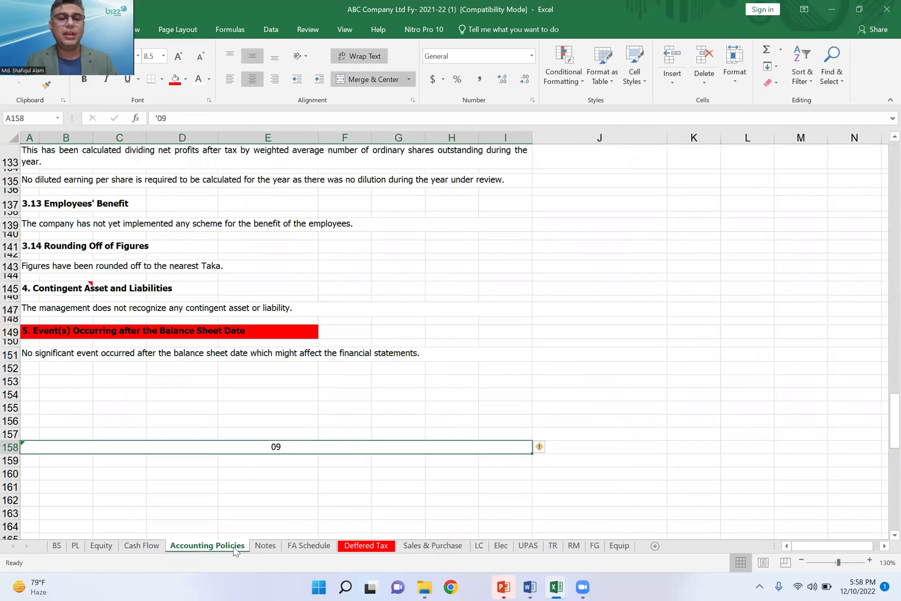
click(265, 545)
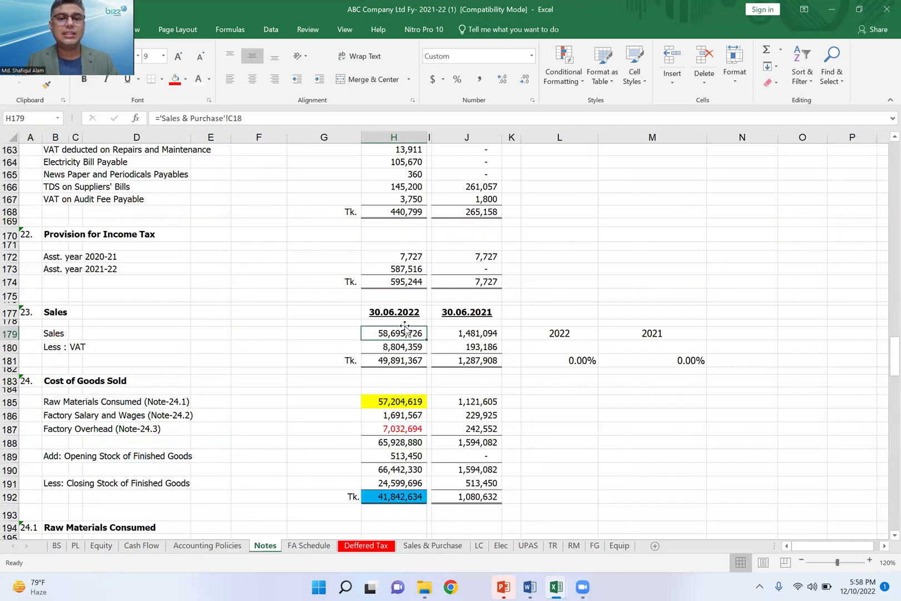
Check the VAT line of note 23, and highlight the VAT total of the Mushak 9.1 sales table in red.
click(405, 350)
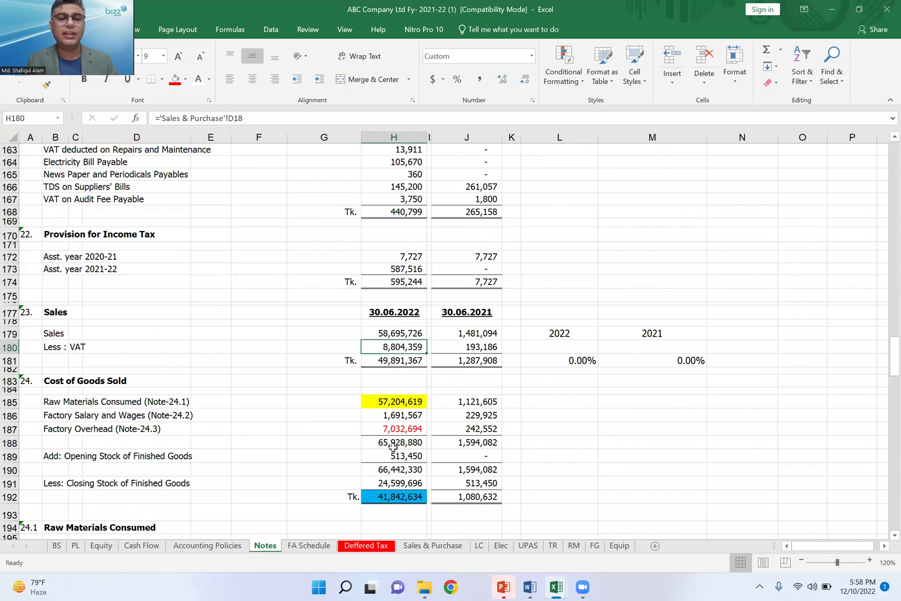
click(462, 545)
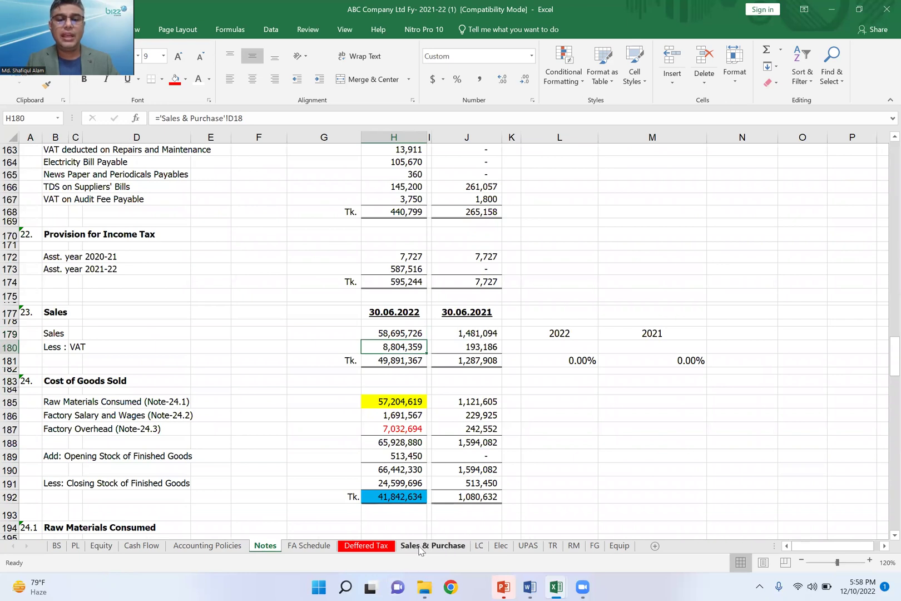
right_click(188, 367)
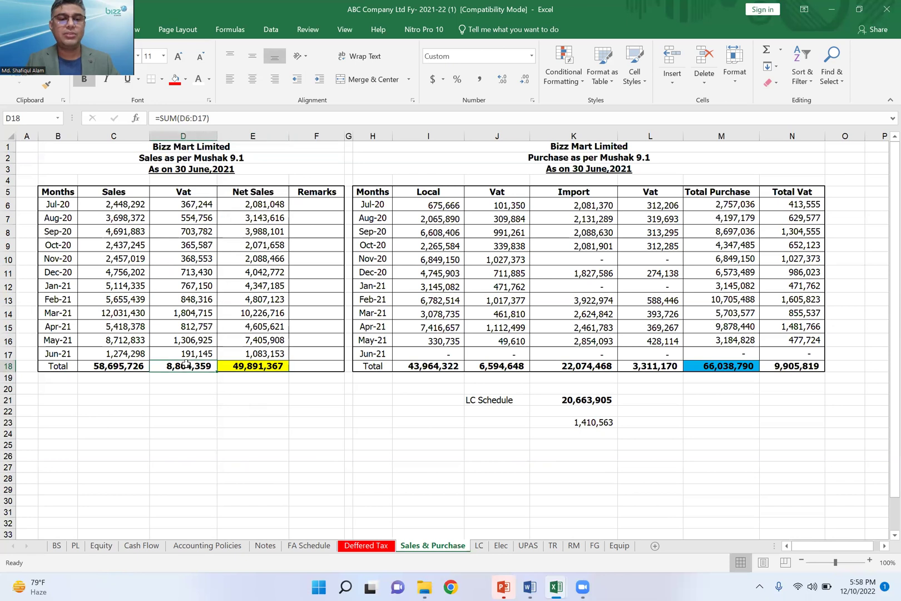
click(229, 395)
click(275, 477)
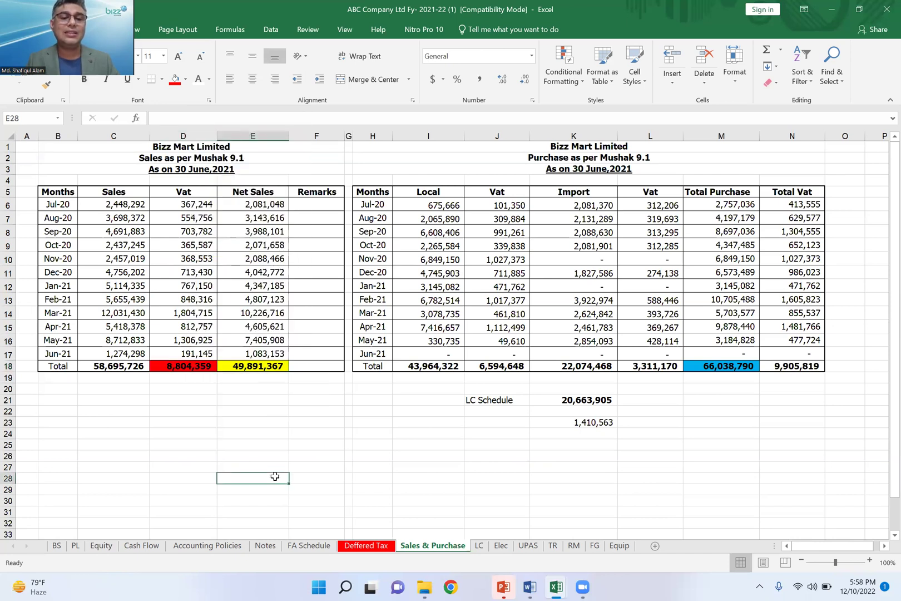
Return to the Notes sheet, inspect the net sales formula in note 23 and read on through notes 24 and 24.1.
click(264, 545)
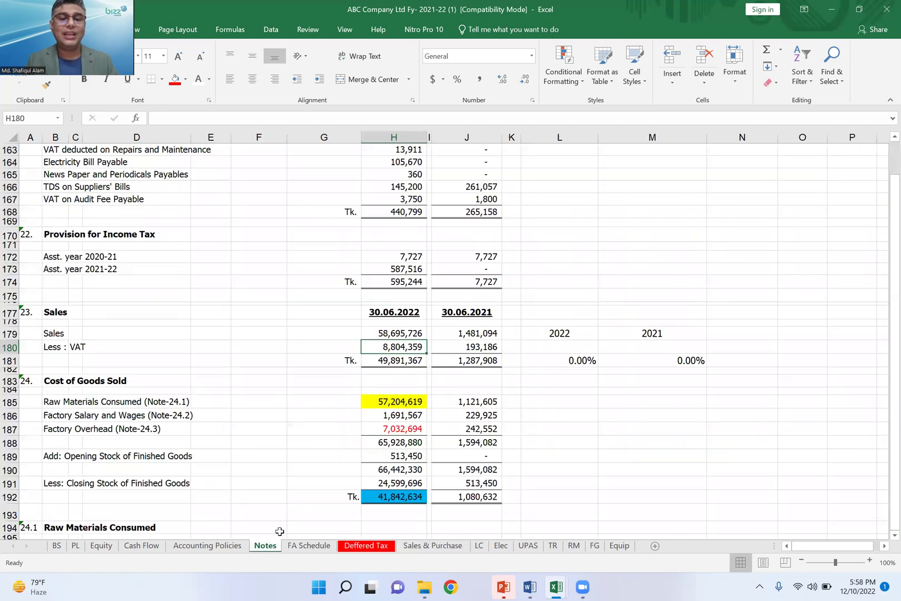
click(399, 361)
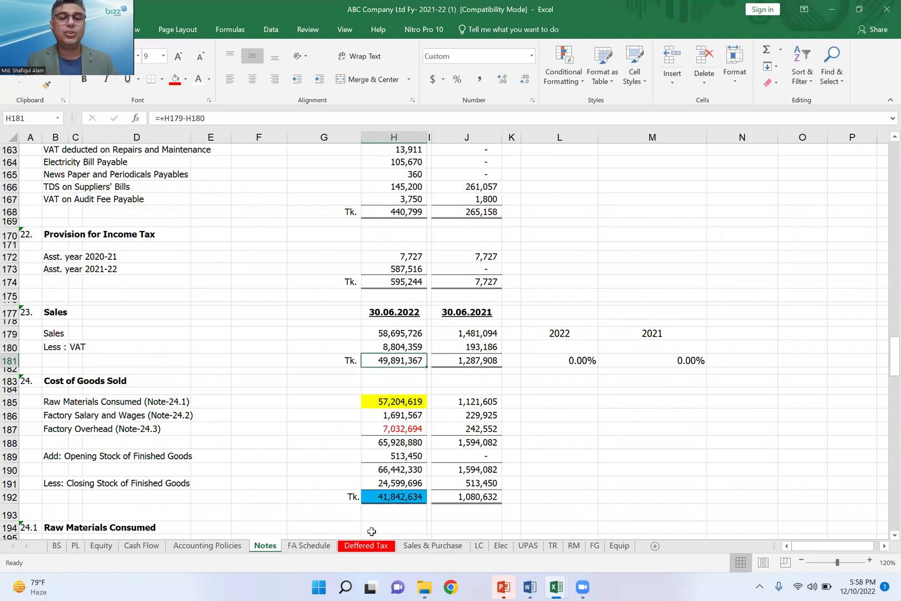
scroll(399, 440, down, 1)
scroll(399, 384, down, 1)
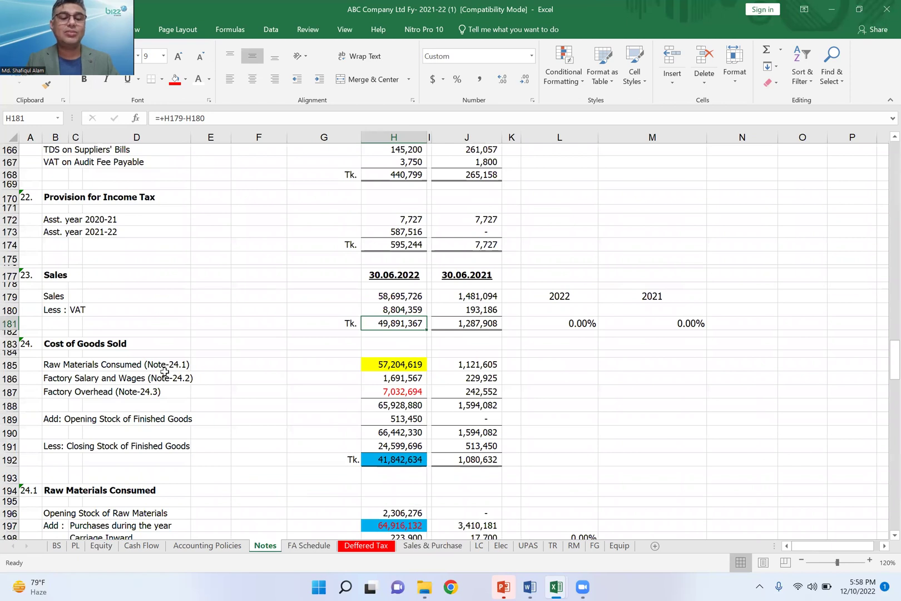
scroll(320, 368, down, 2)
scroll(217, 416, down, 2)
scroll(167, 345, down, 1)
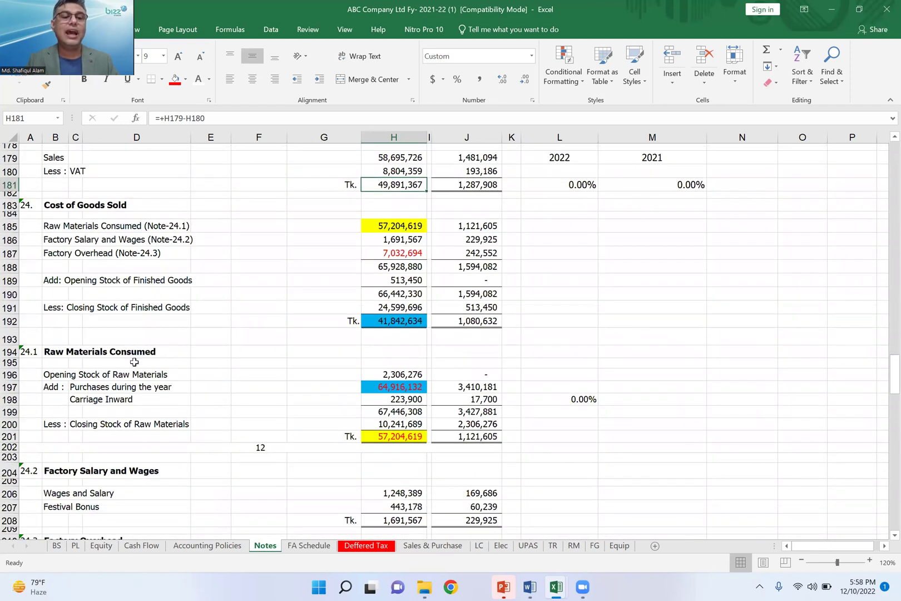
scroll(114, 428, down, 1)
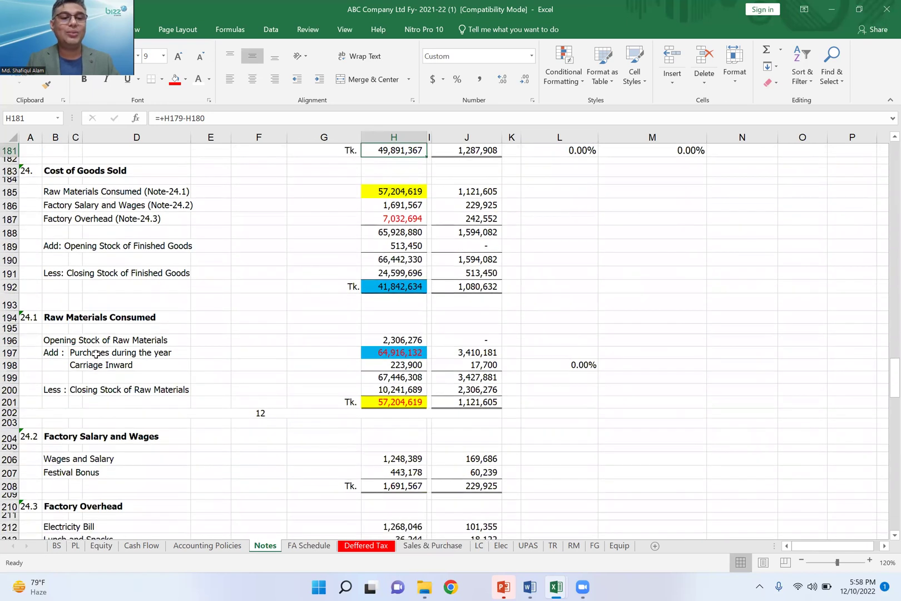
Inspect the 2022 opening stock and purchases during the year in note 24.1 on Raw Materials Consumed.
click(63, 340)
click(387, 337)
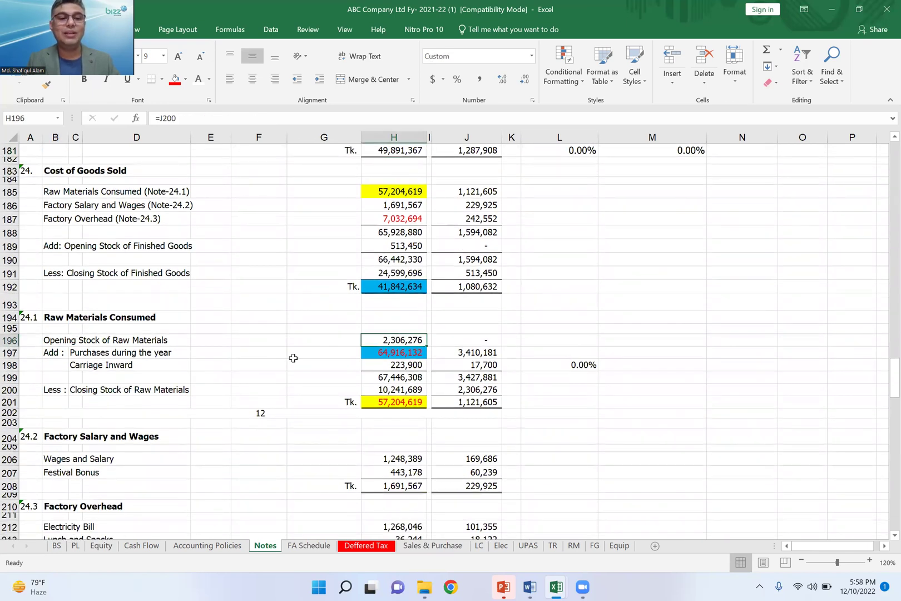
click(404, 353)
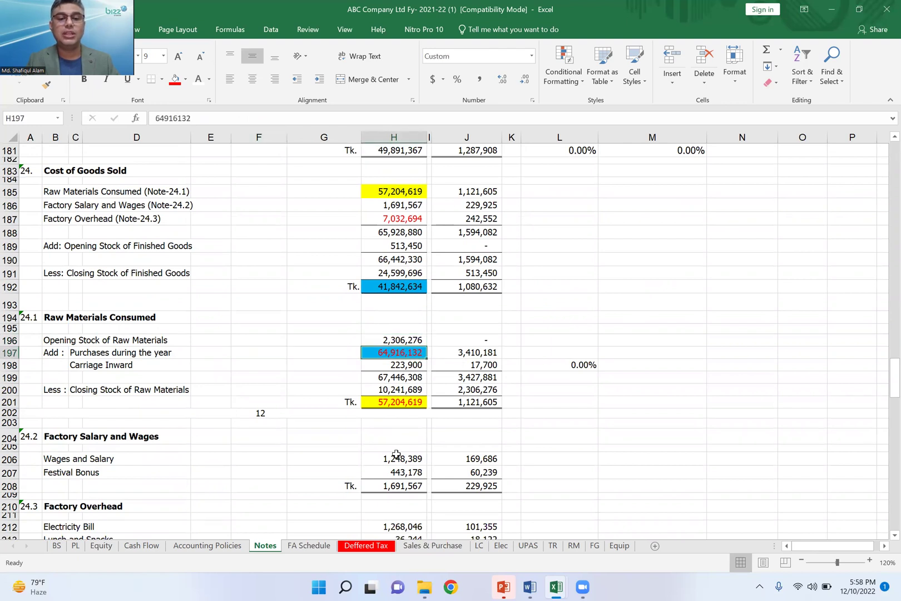
Open the Sales & Purchase sheet and inspect the formulas of the total purchase and import VAT totals.
click(424, 548)
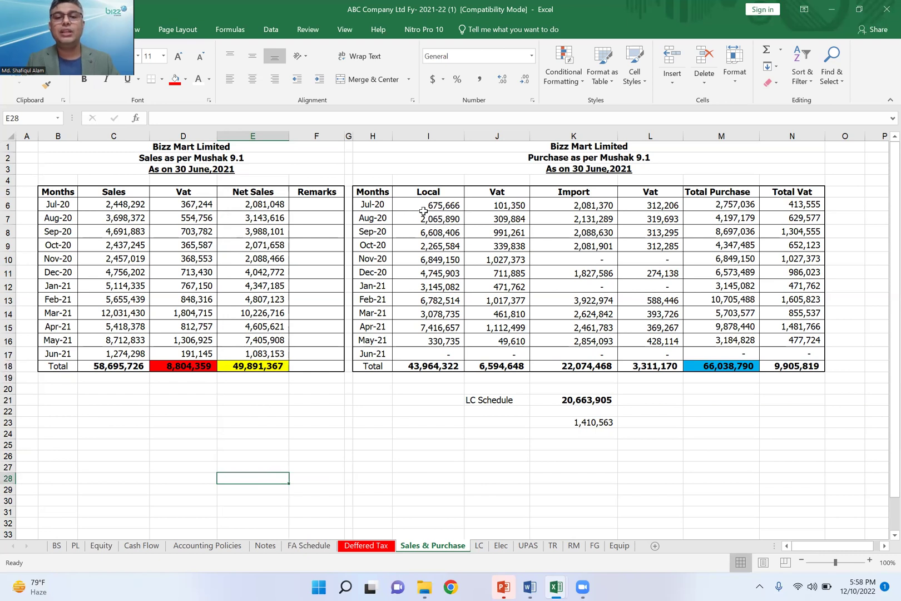
click(724, 371)
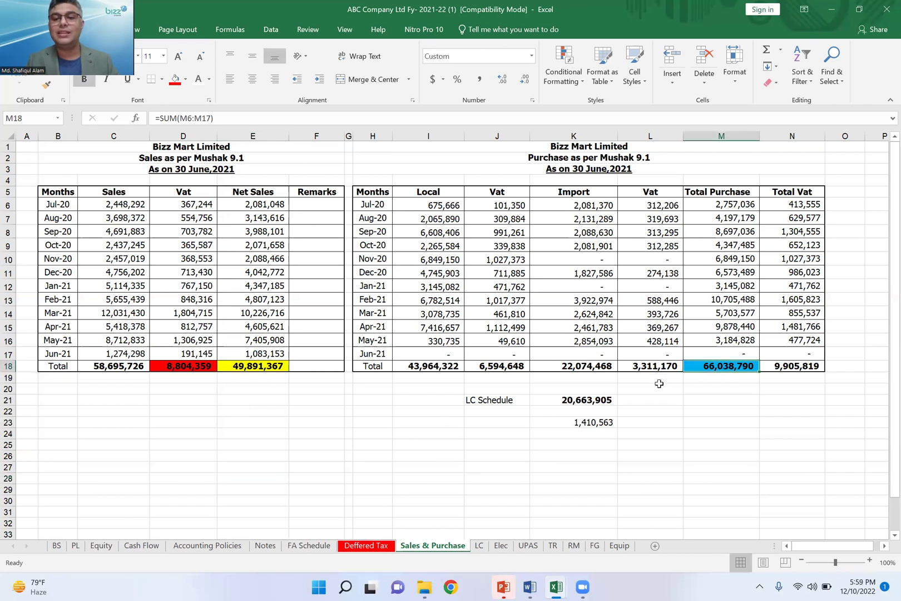
click(656, 370)
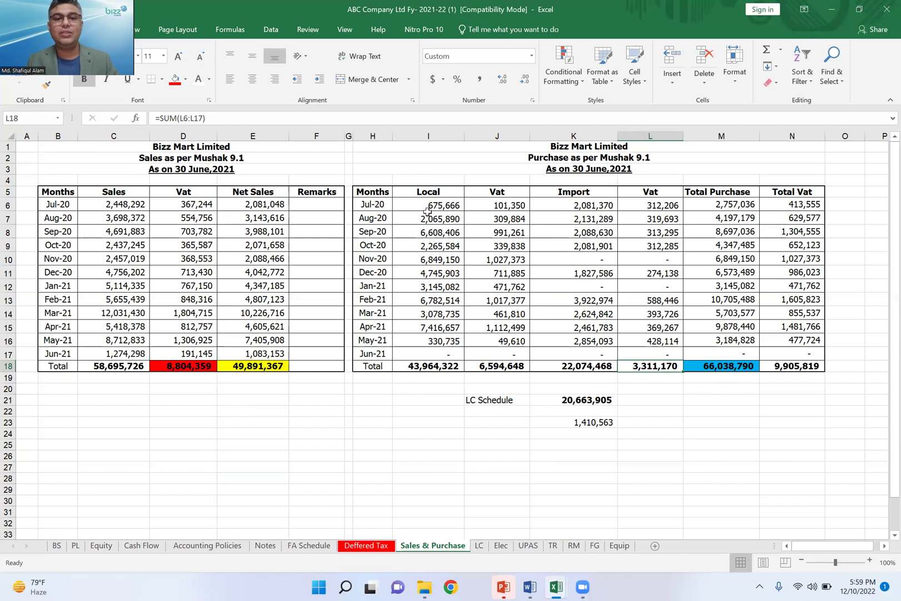
Go through the monthly local purchases, imports and their VAT in the Mushak 9.1 purchase table.
drag(432, 192, 454, 345)
drag(498, 192, 503, 328)
drag(594, 195, 602, 341)
drag(661, 194, 663, 341)
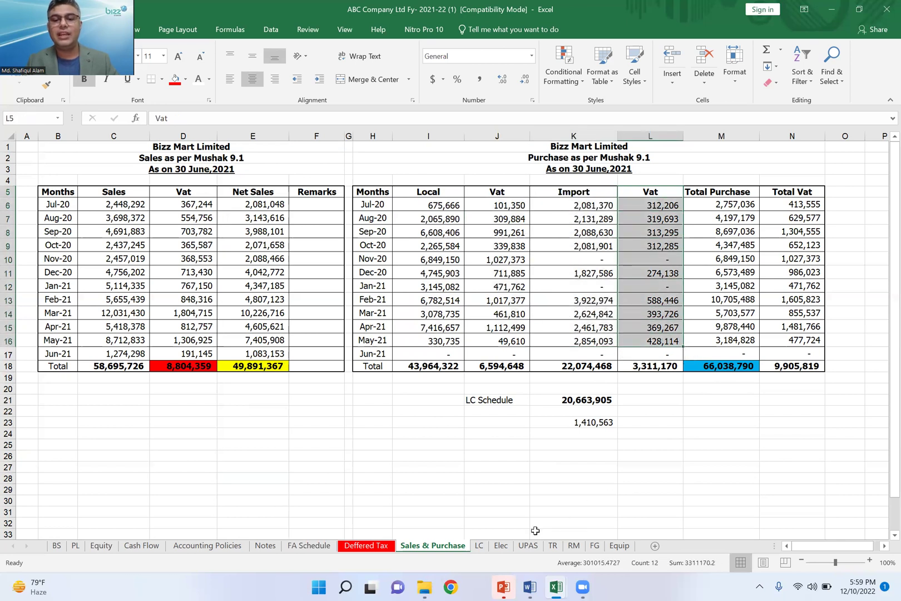
Examine Bizz Mart Limited's schedule of raw material in the LC sheet and return to the Sales & Purchase sheet.
click(478, 545)
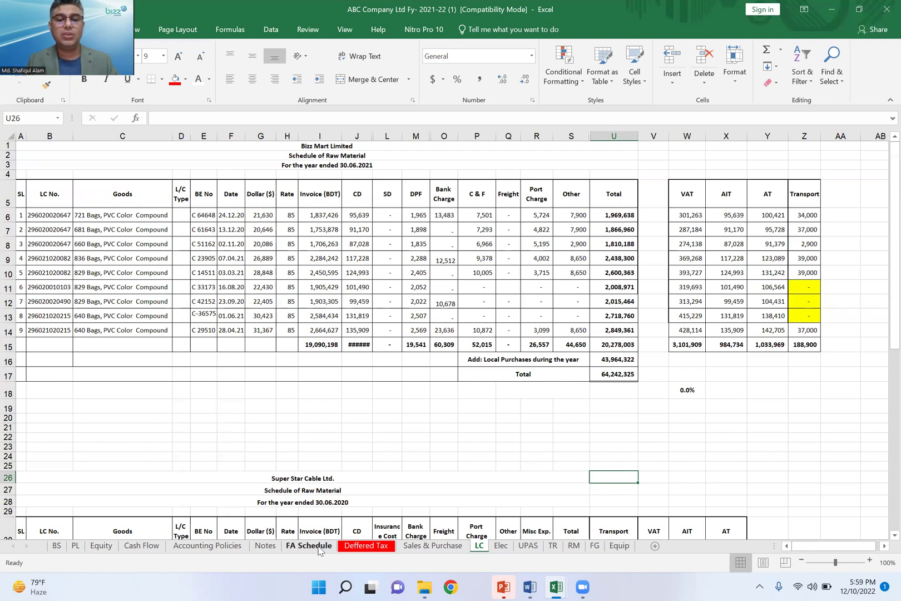
click(427, 546)
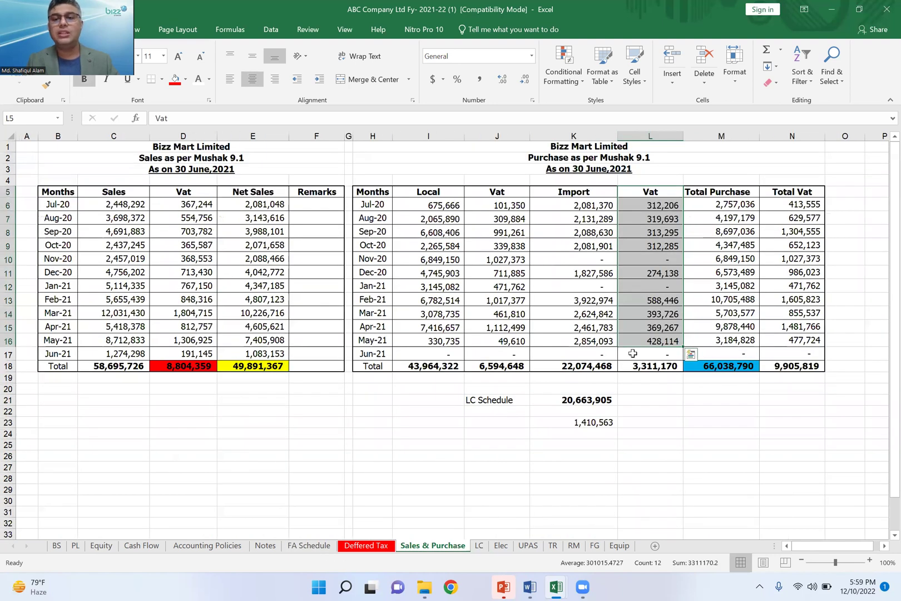
click(700, 479)
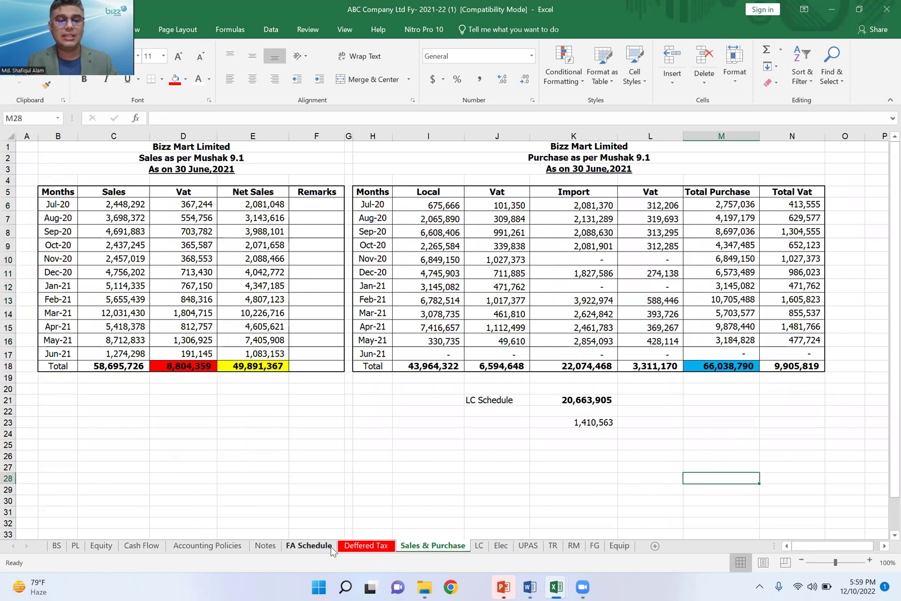
Revisit note 24.1, and examine the 2021-2022 Cost of Goods Sold and Administrative and Selling Expenses in the PL sheet.
click(265, 545)
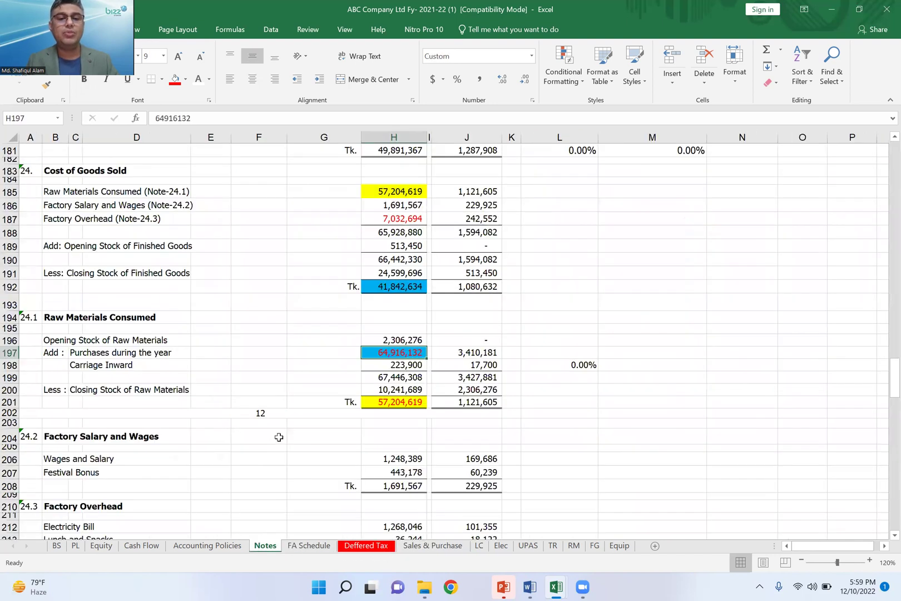
scroll(201, 482, down, 1)
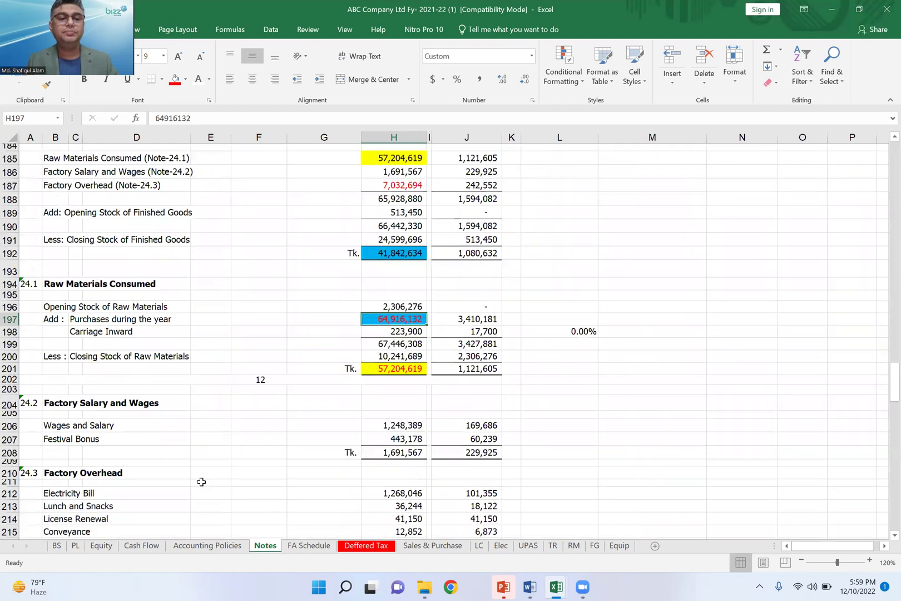
click(75, 545)
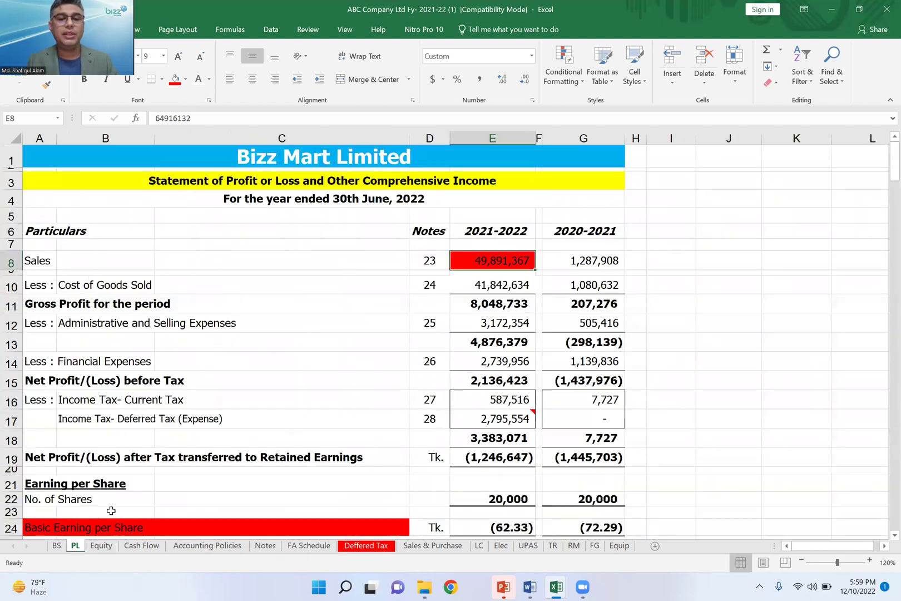
click(511, 285)
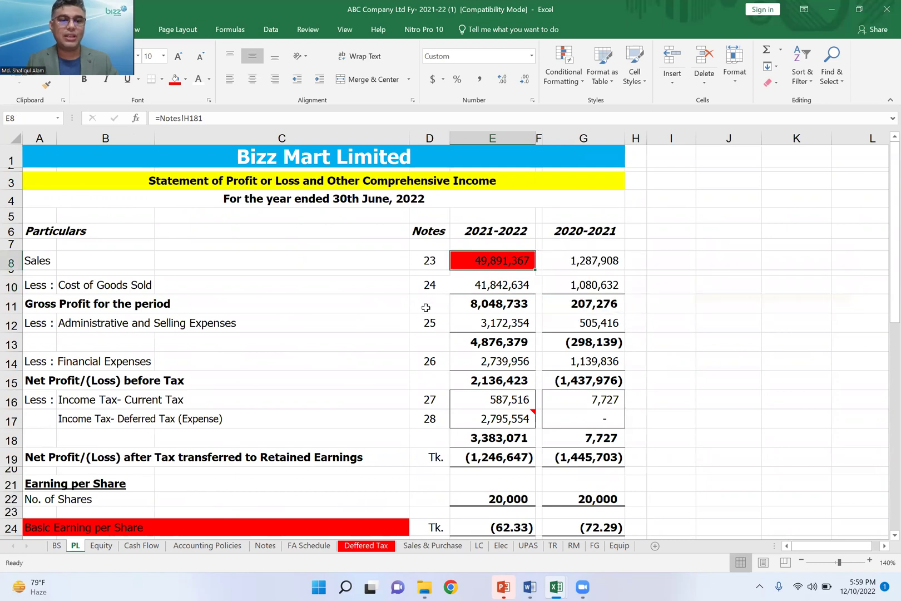
click(402, 322)
click(528, 322)
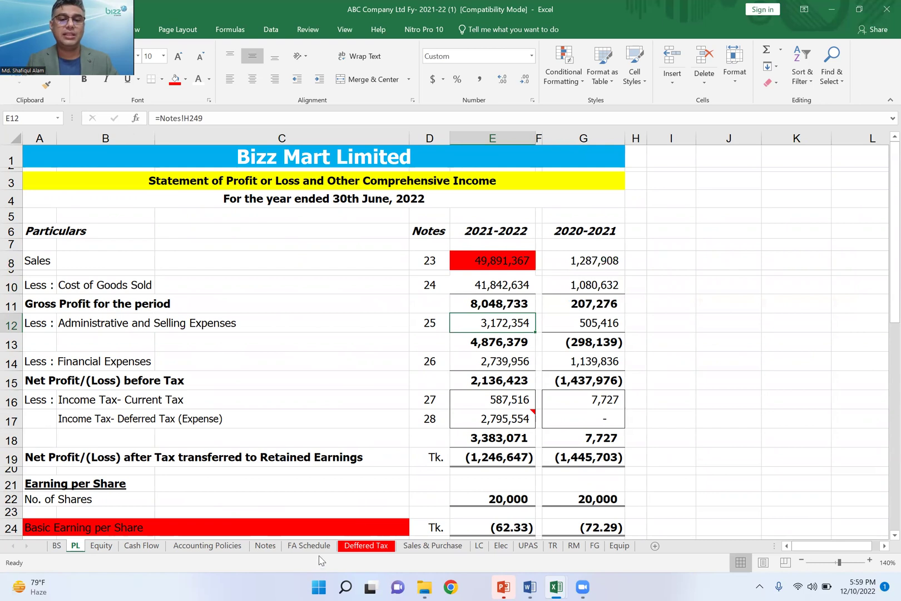
Go to note 25 on Administrative and Selling Expenses in the Notes sheet.
click(264, 547)
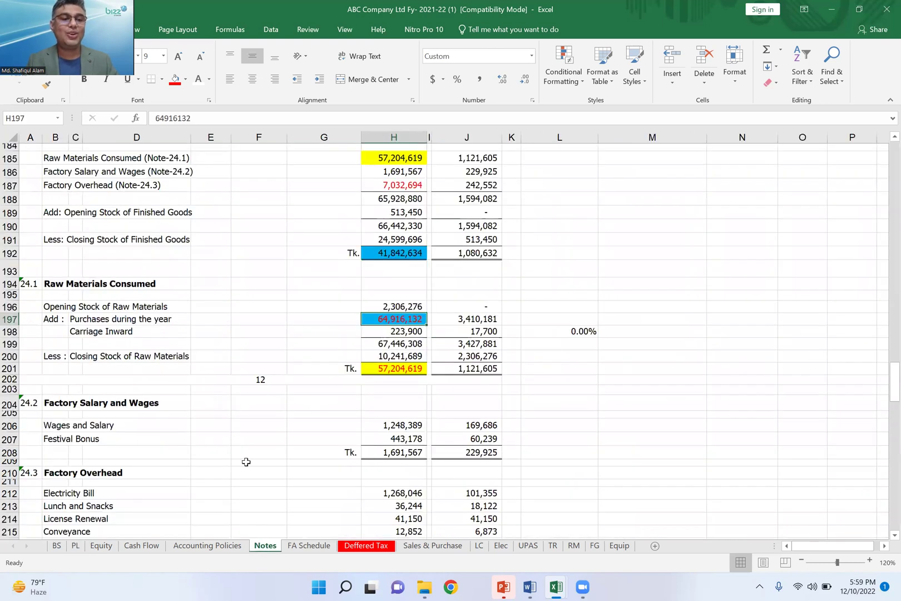
scroll(246, 462, down, 2)
scroll(249, 466, down, 7)
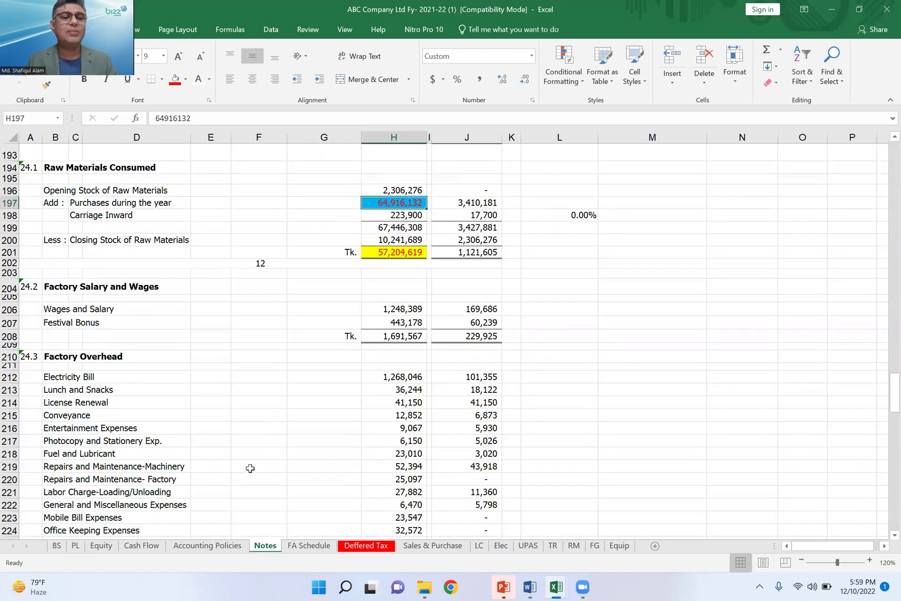
scroll(357, 481, down, 2)
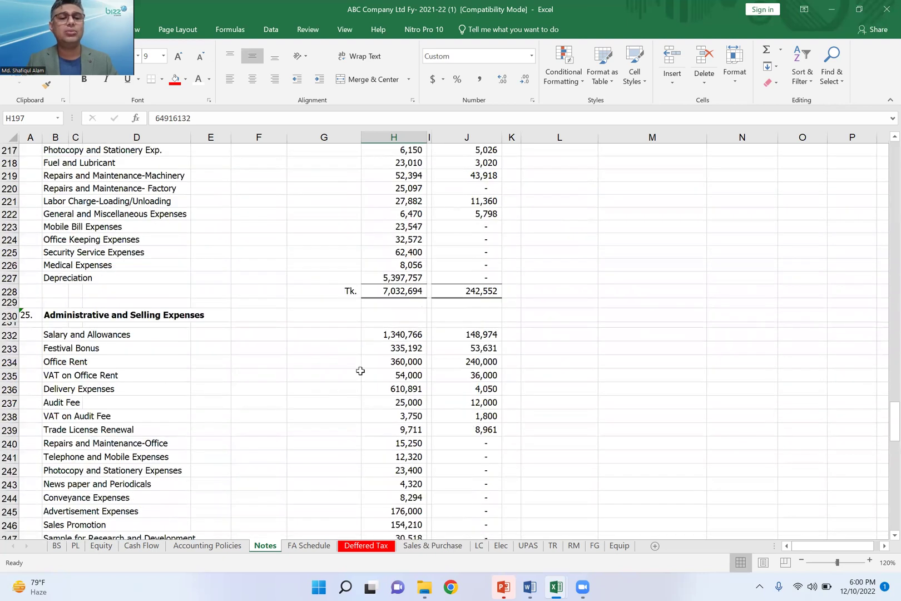
Add a comment to the 2022 Salary and Allowances amount, replacing the default author text with "ITO-1984: Return-108A".
click(412, 334)
right_click(415, 336)
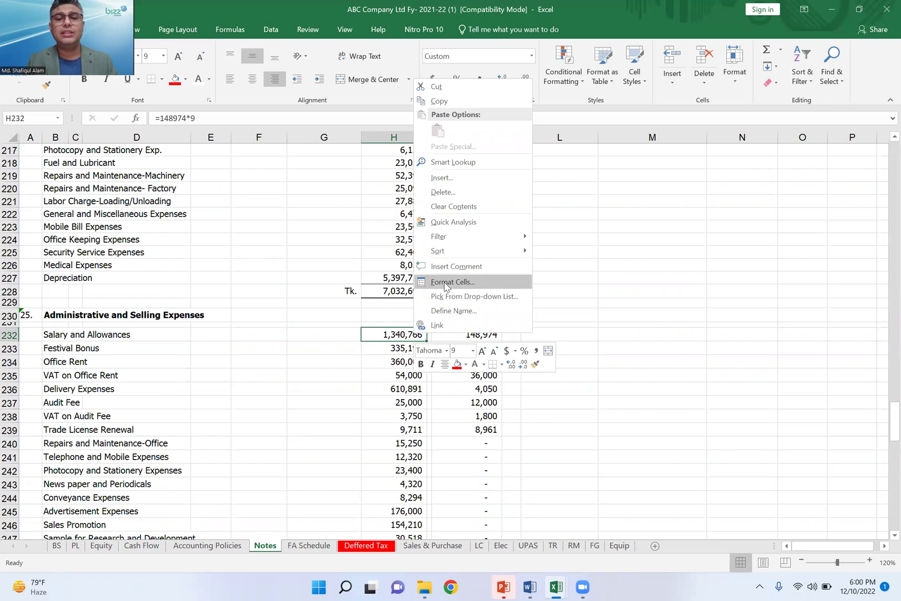
click(445, 266)
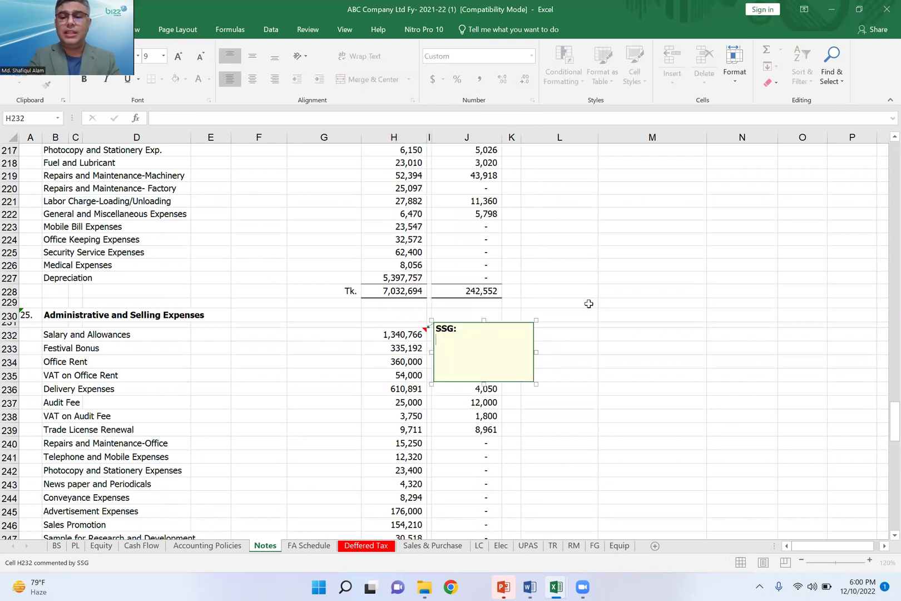
key(BackSpace)
key(BackSpace)
key(BackSpace)
key(BackSpace)
key(BackSpace)
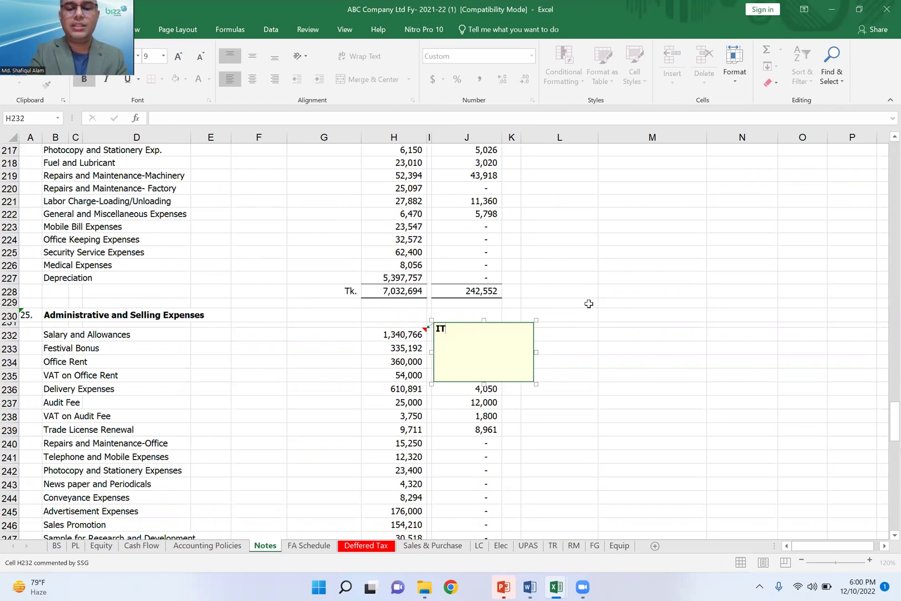
text(ITO-18)
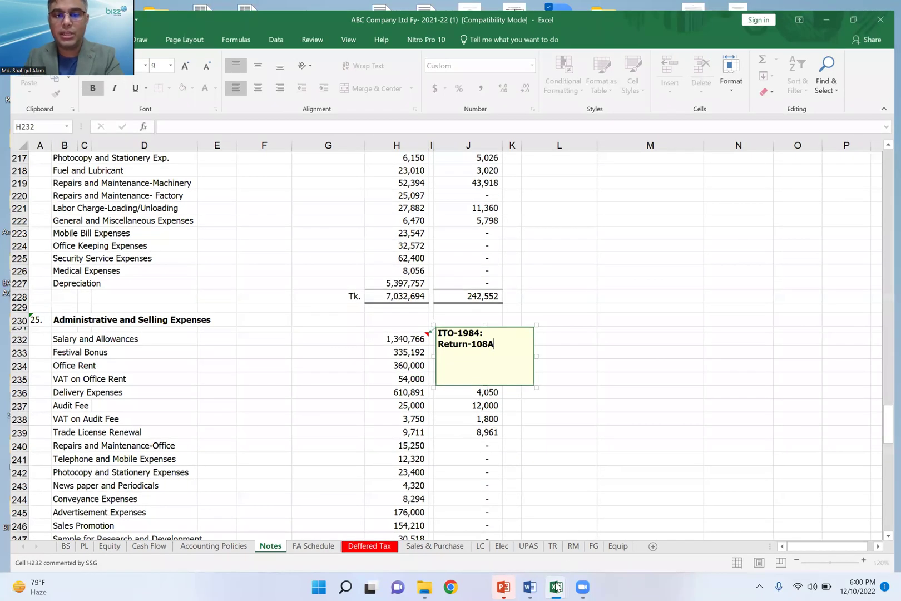
Switch to the Final Return US 108 A - Ay- 20-21 workbook and examine the section 108A statement on employees' return filing.
click(627, 539)
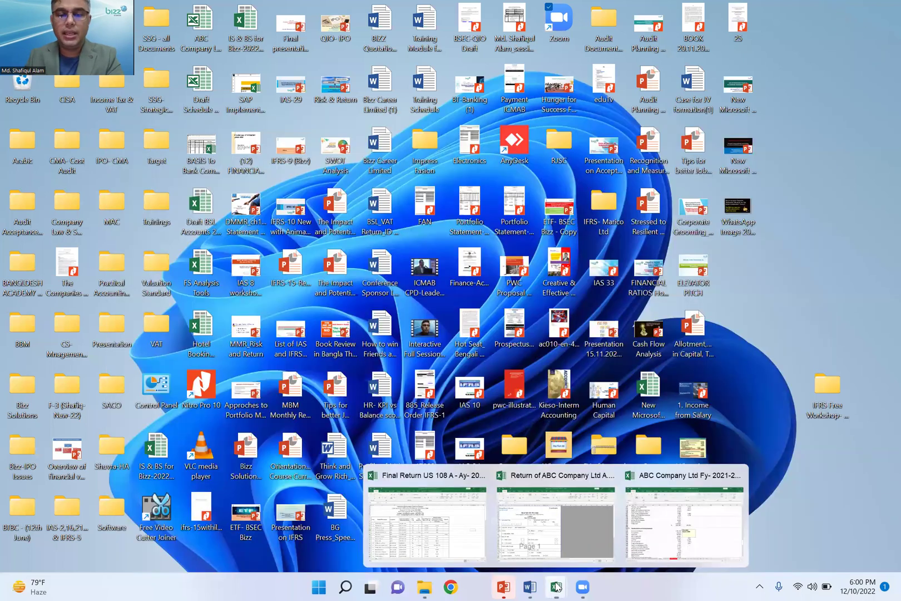
click(426, 522)
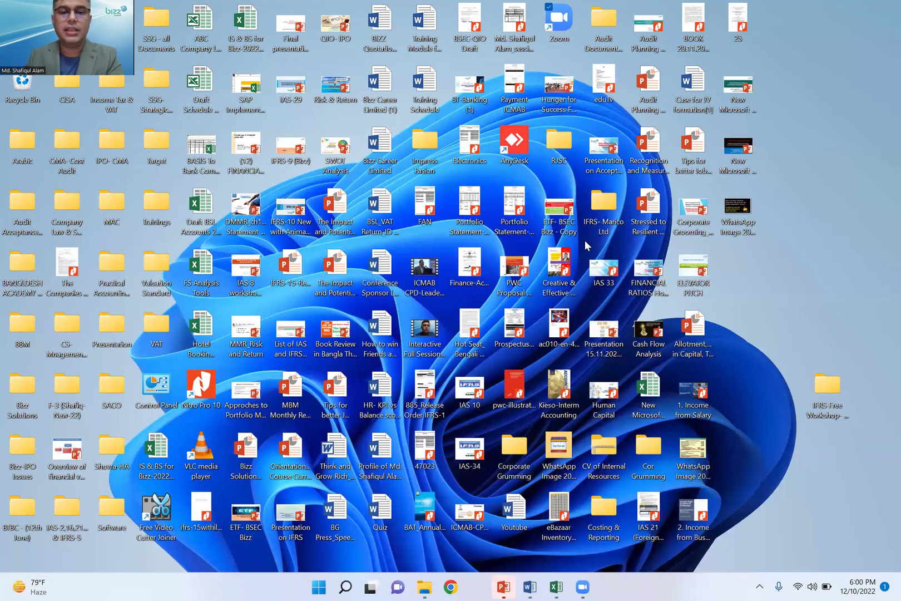
click(523, 244)
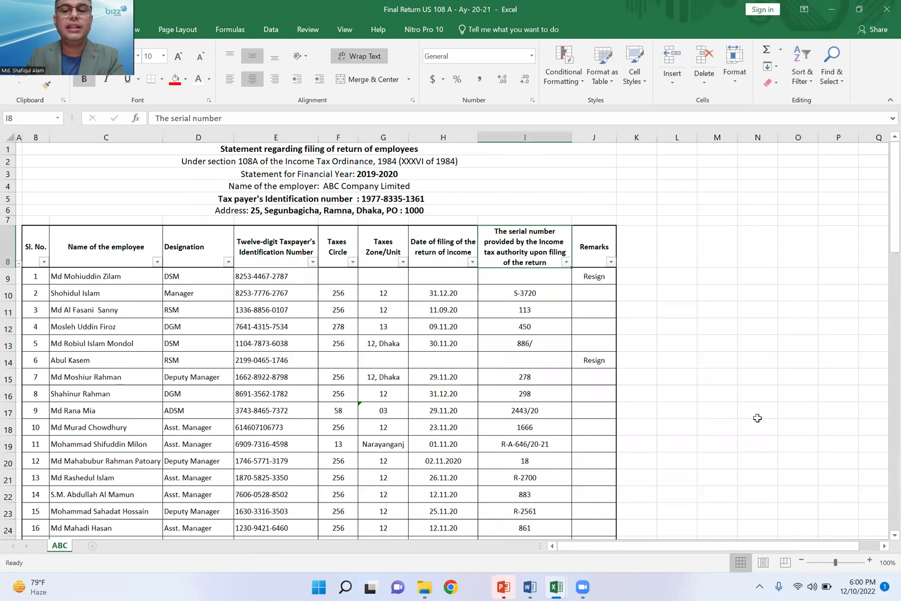
click(871, 562)
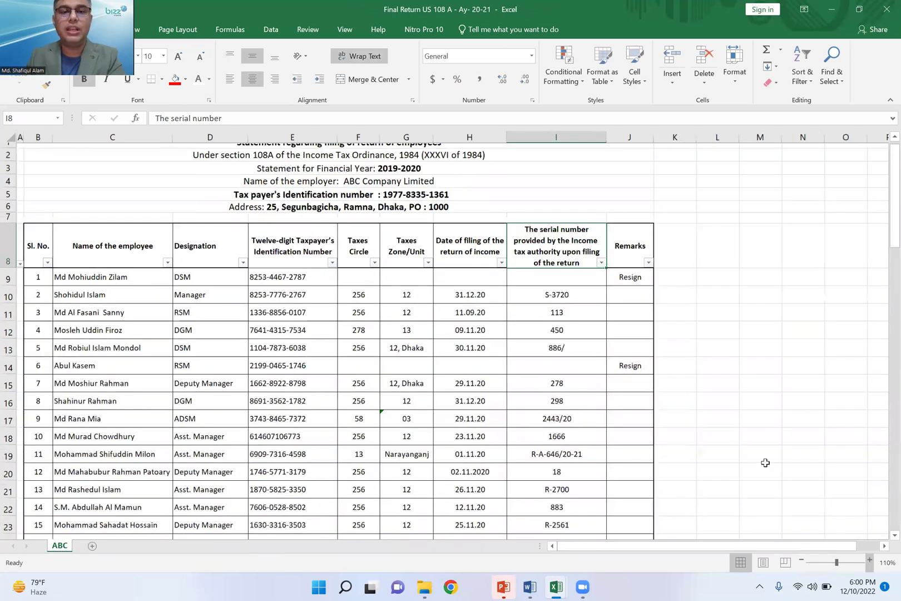
scroll(507, 178, up, 1)
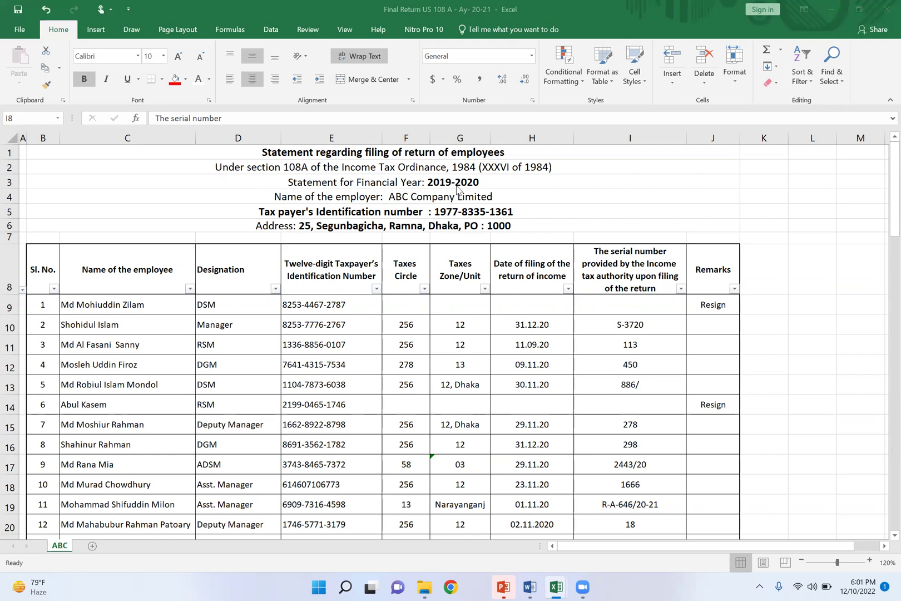
Change the employer name in the section 108A statement heading to "Bizz Mart Limited".
click(421, 196)
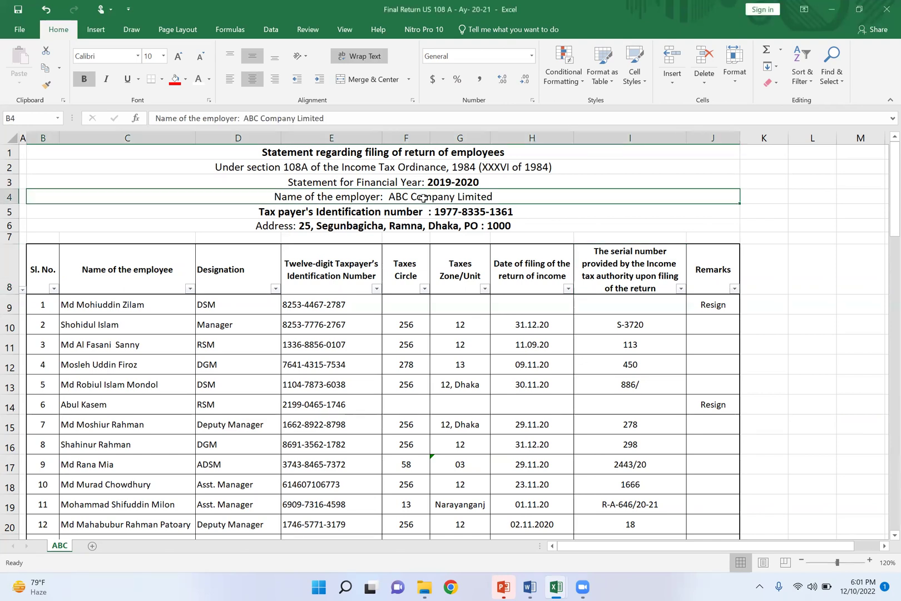
double_click(334, 196)
click(404, 197)
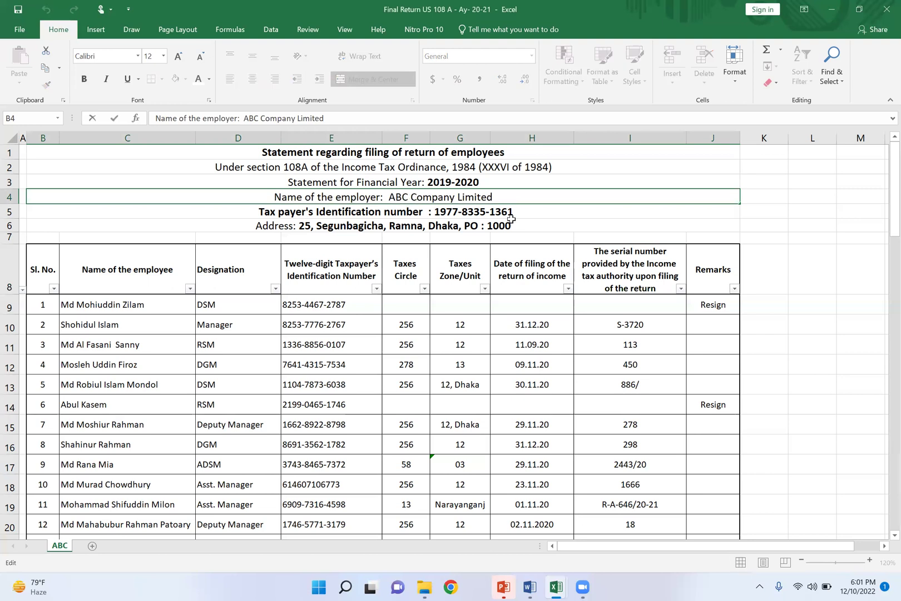
key(BackSpace)
key(BackSpace)
key(BackSpace)
key(BackSpace)
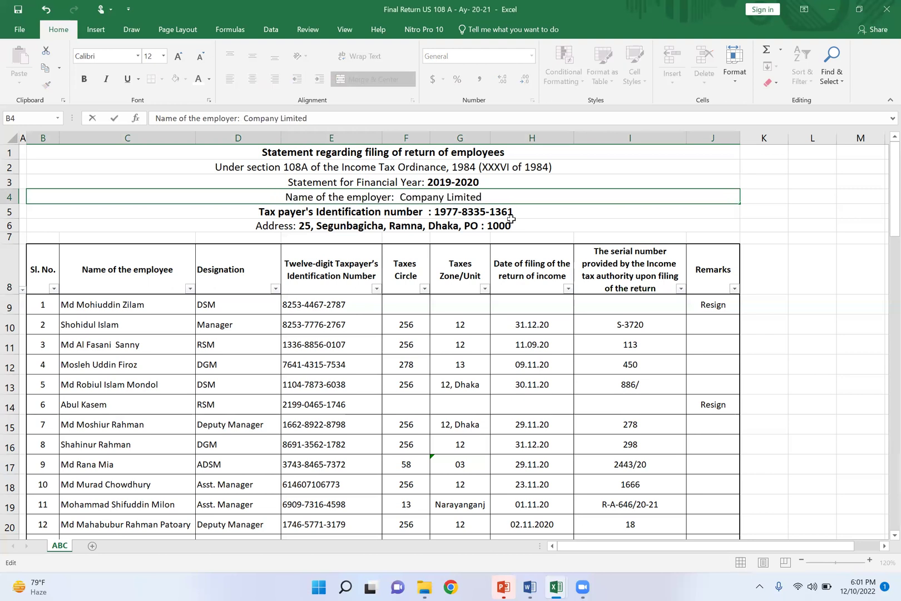
key(BackSpace)
key(BackSpace)
key(BackSpace)
key(BackSpace)
key(BackSpace)
key(BackSpace)
key(BackSpace)
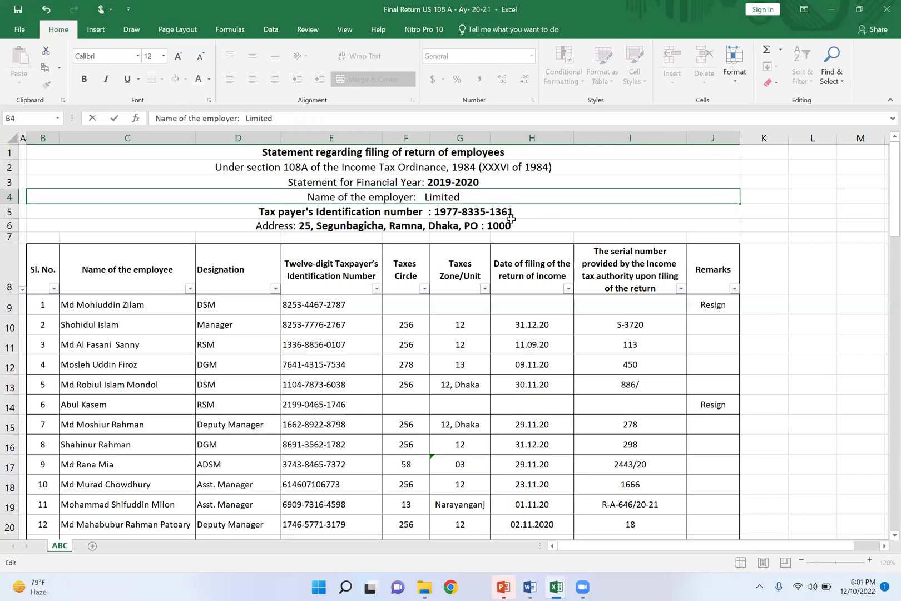
text(Bizz M)
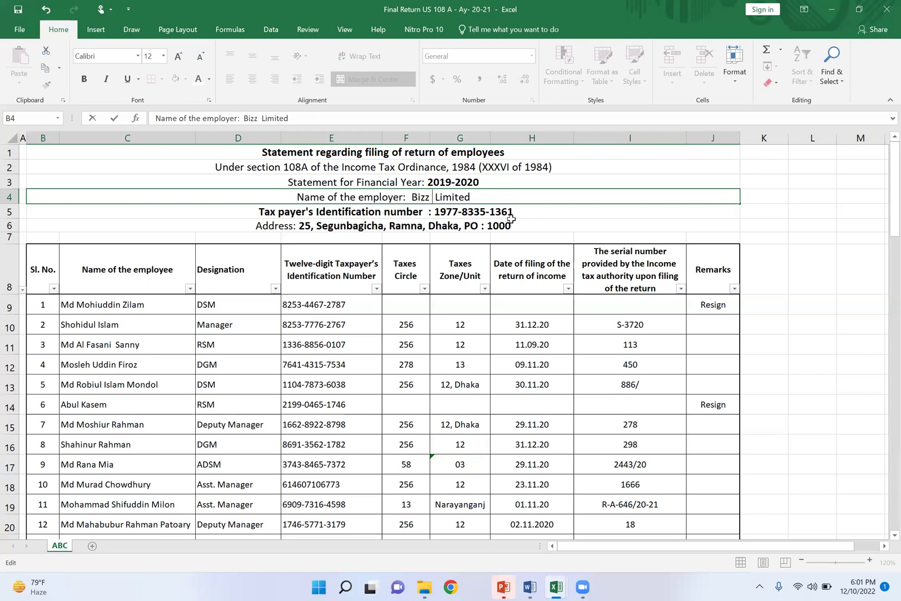
text(art)
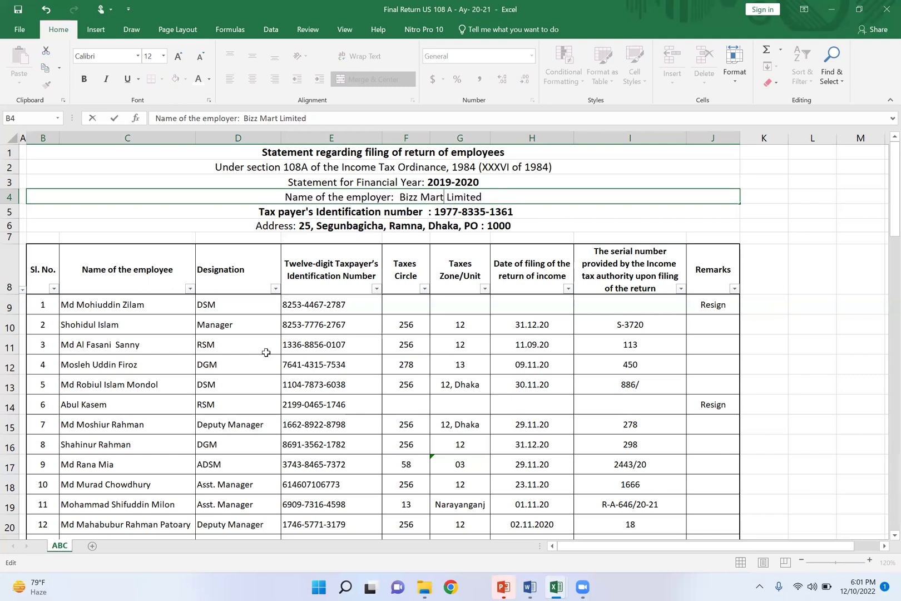
Examine the employee list in the section 108A statement, including designations, taxpayer identification numbers and return filing details.
scroll(253, 337, down, 1)
scroll(245, 300, down, 3)
scroll(235, 267, up, 3)
click(215, 305)
click(327, 305)
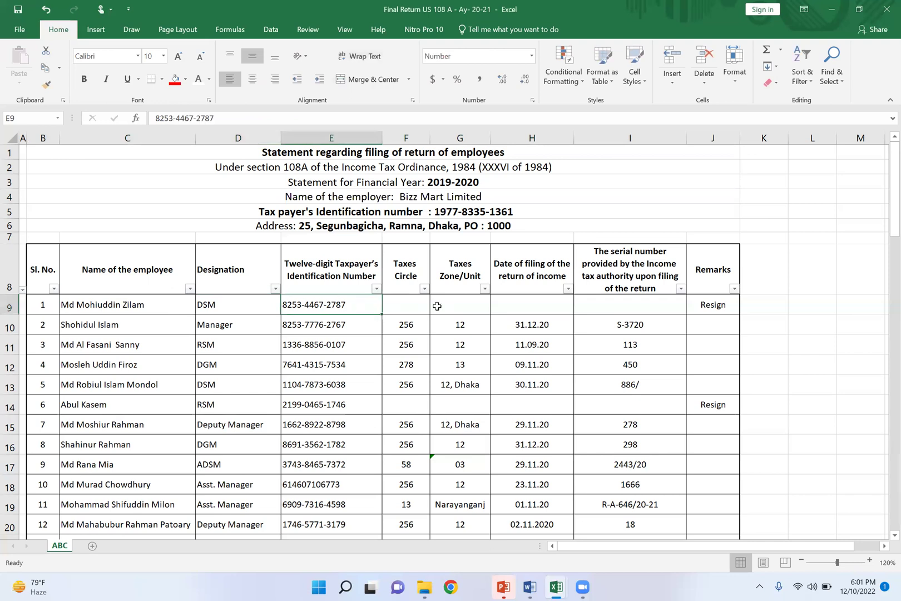
scroll(528, 297, down, 1)
scroll(529, 297, down, 10)
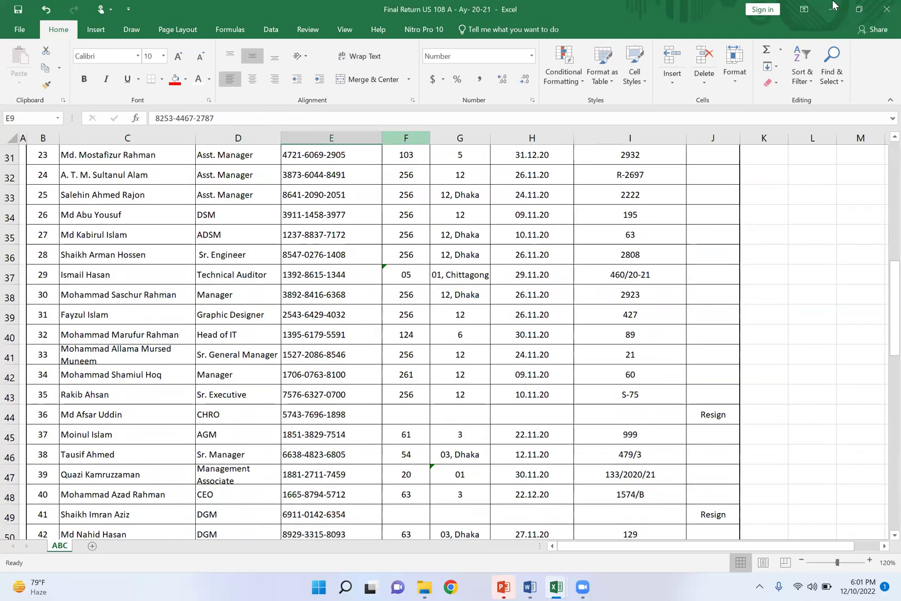
Switch back to the ABC Company Ltd Fy- 2021-22 workbook and read the comment on the 2022 Salary and Allowances amount.
click(860, 9)
click(555, 587)
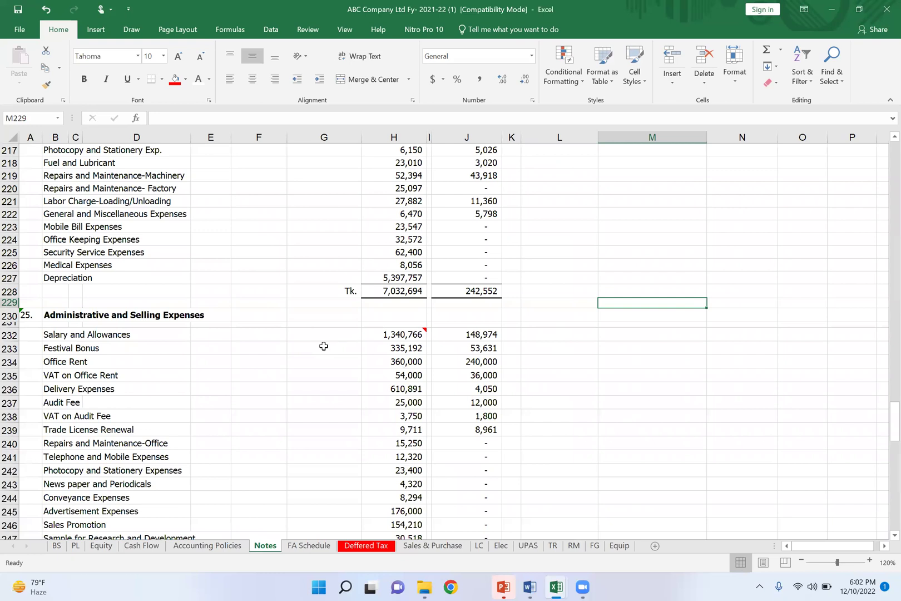
mouse_move(411, 332)
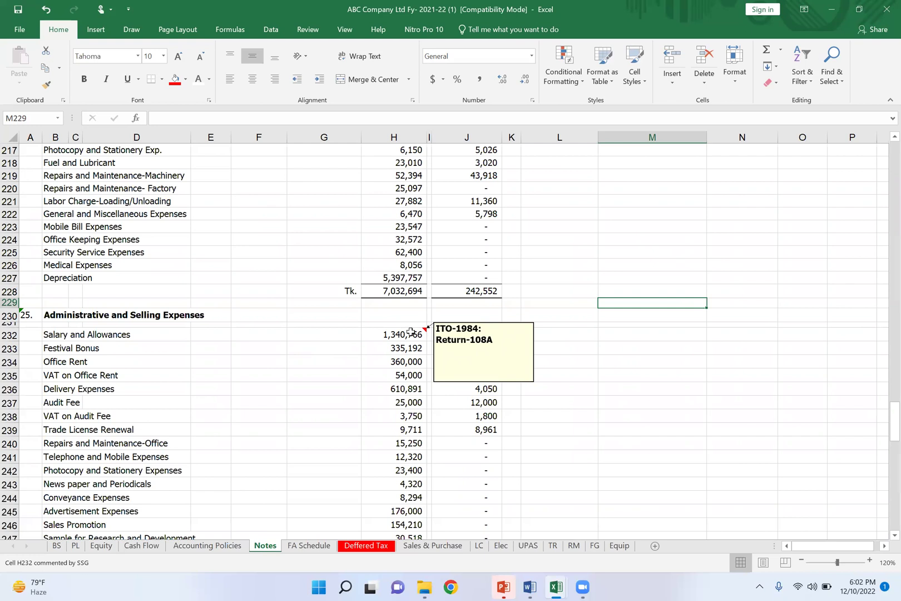
click(652, 265)
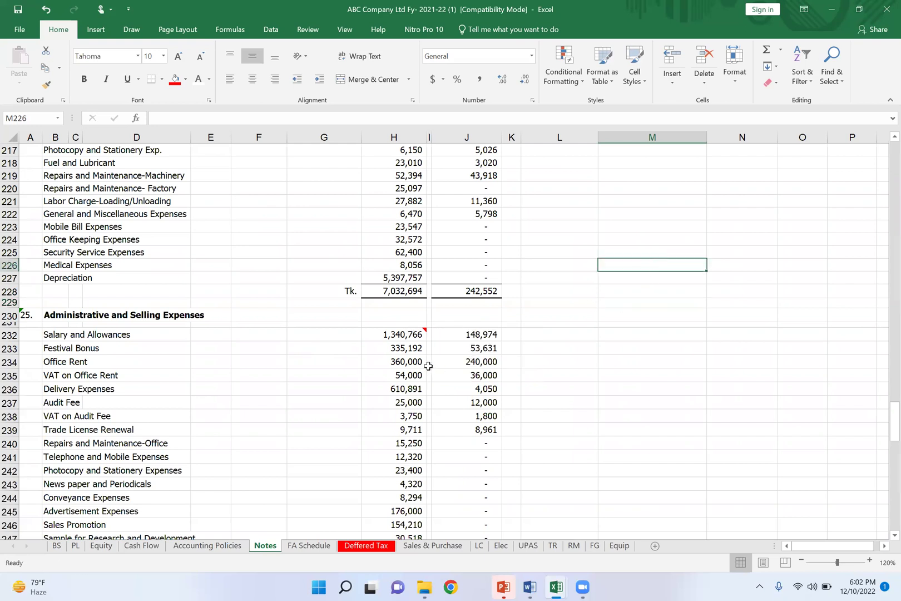
Examine the expense items of note 25, from Festival Bonus, Office Rent, VAT and Audit Fee through Sales Promotion to the totals.
click(410, 350)
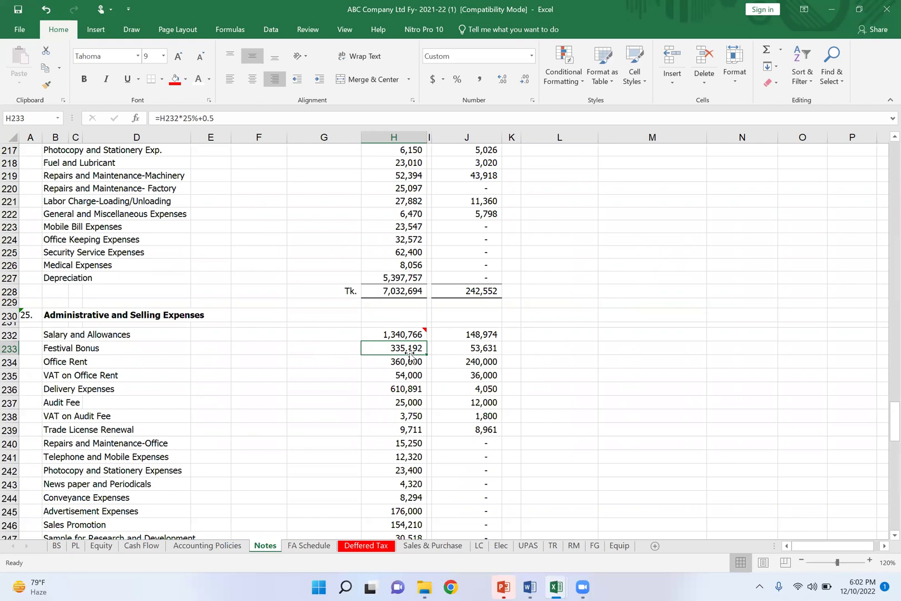
click(410, 363)
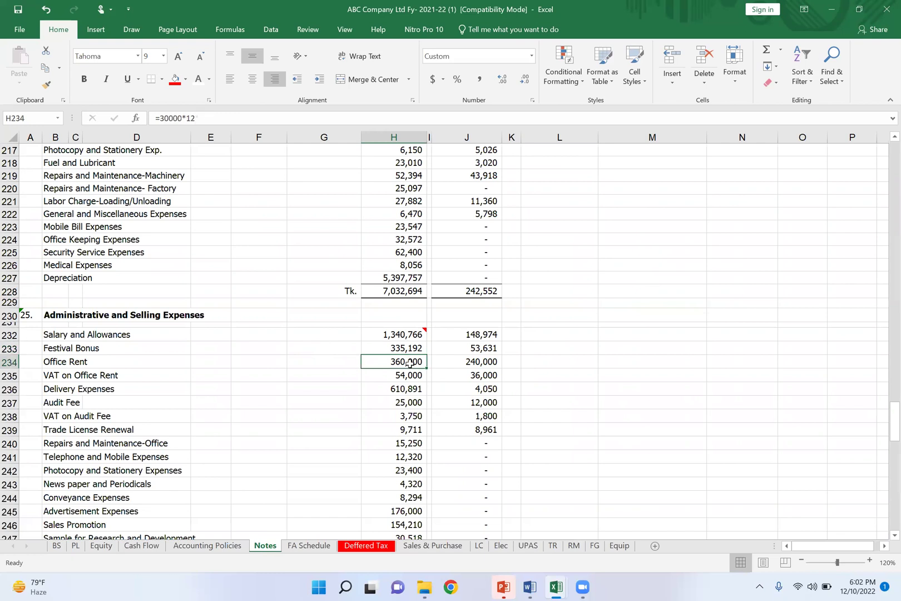
click(410, 378)
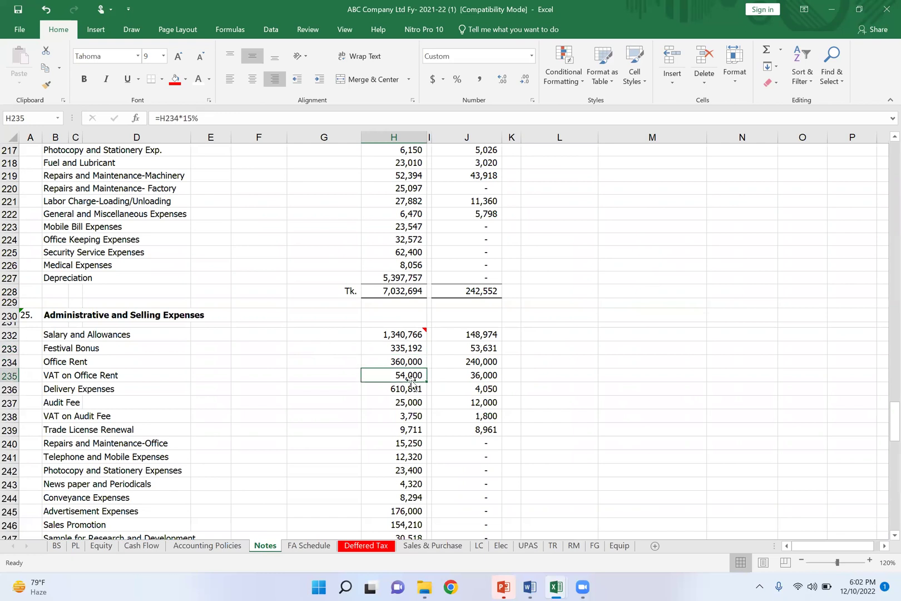
click(409, 401)
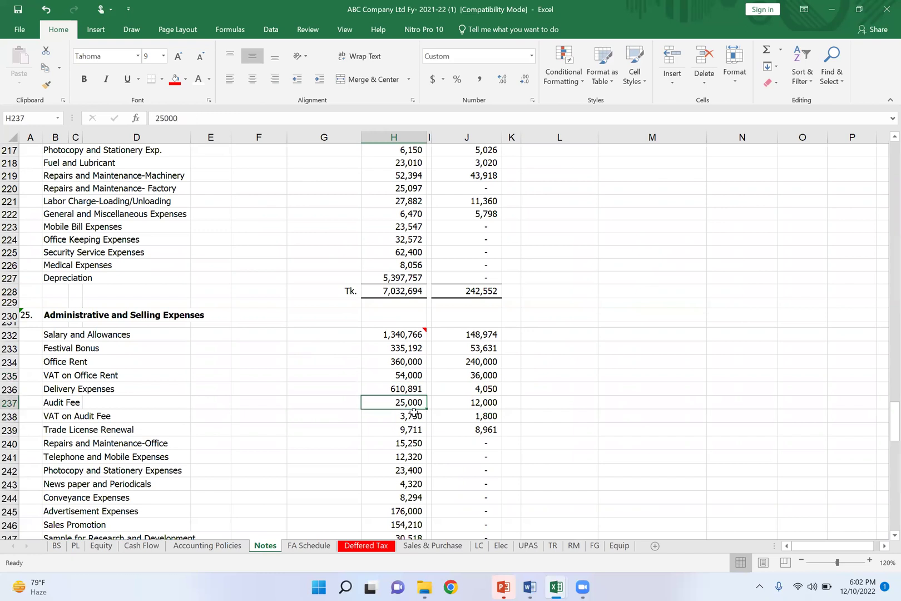
scroll(410, 408, down, 2)
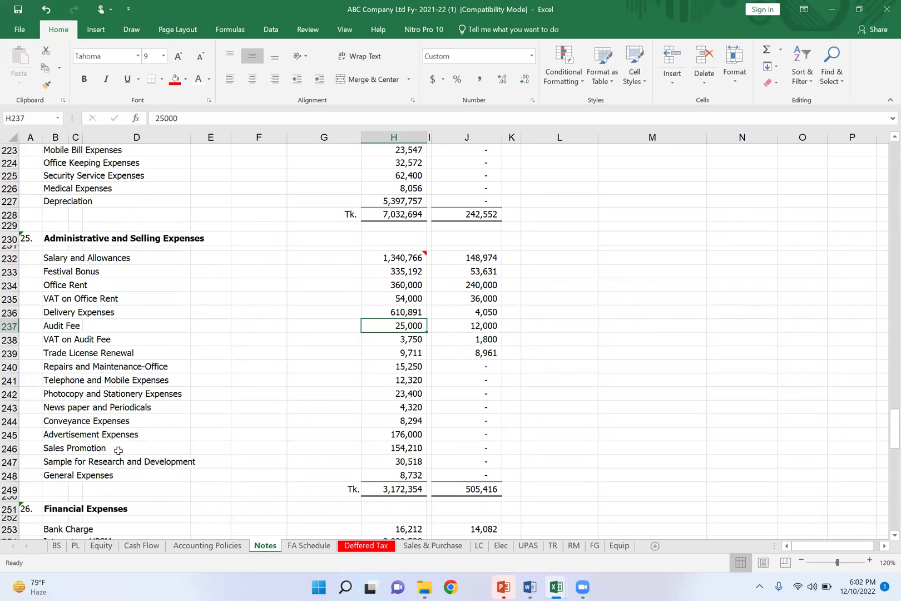
click(85, 448)
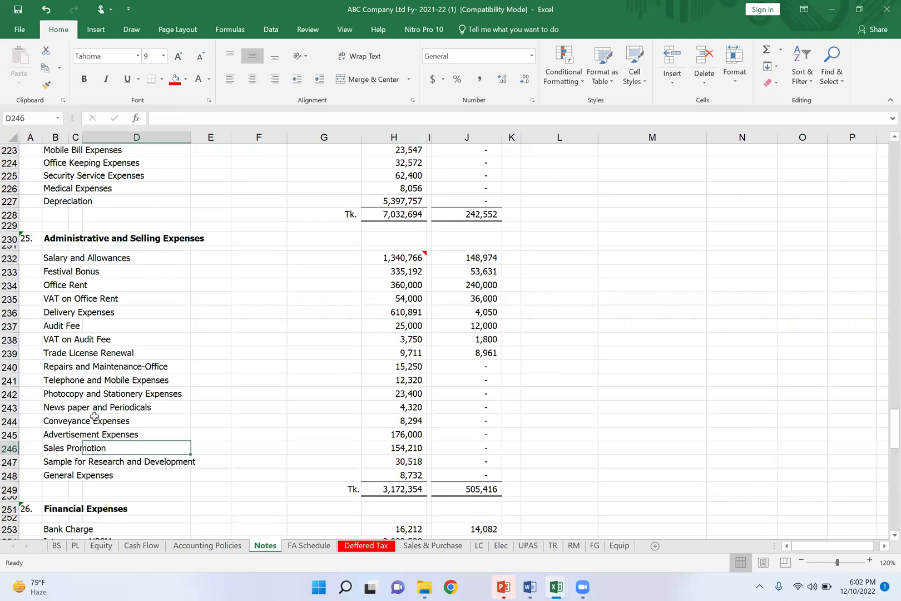
click(648, 366)
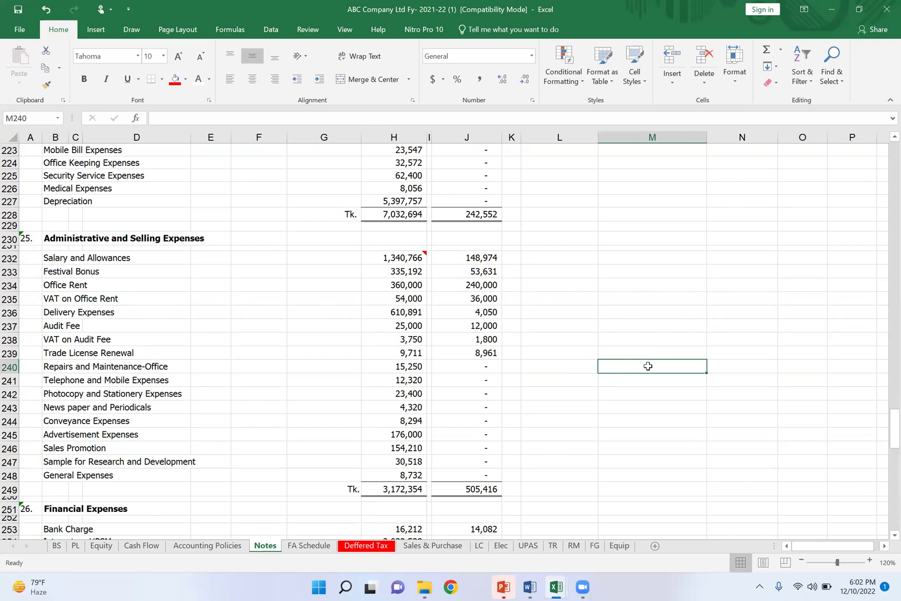
scroll(255, 392, down, 2)
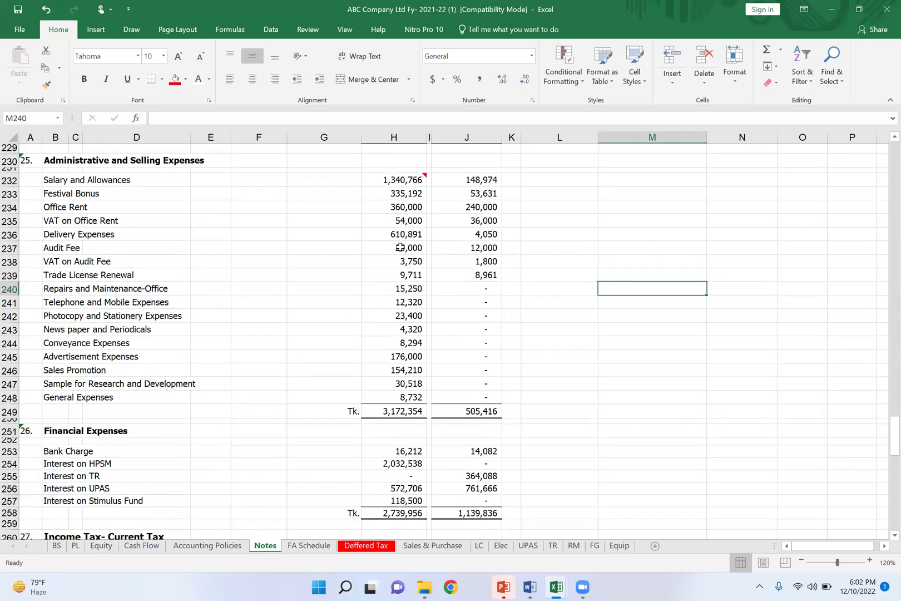
drag(403, 180, 440, 407)
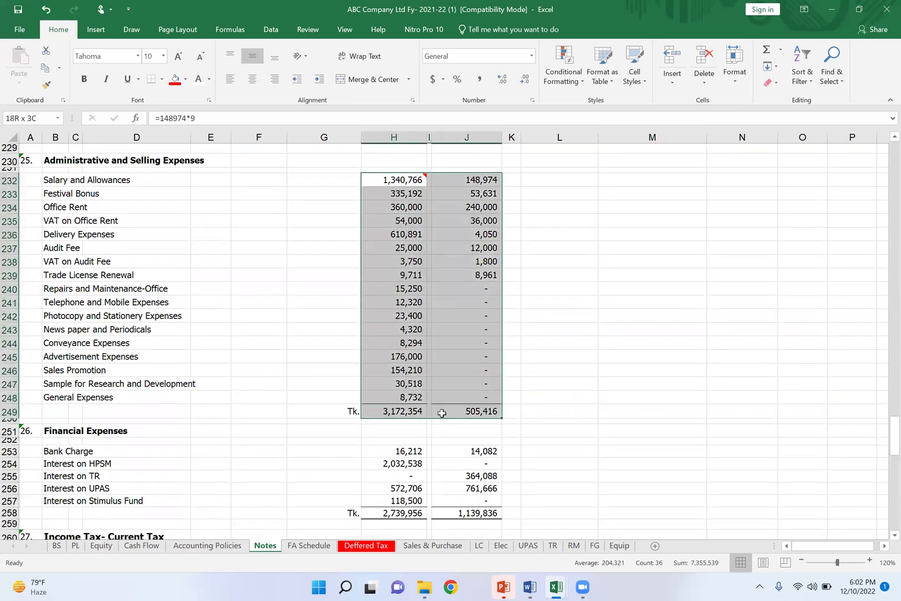
click(656, 332)
Examine the Financial Expenses, Current Tax and Deferred Tax figures in notes 26 to 28, including Interest on Stimulus Fund.
scroll(583, 370, down, 2)
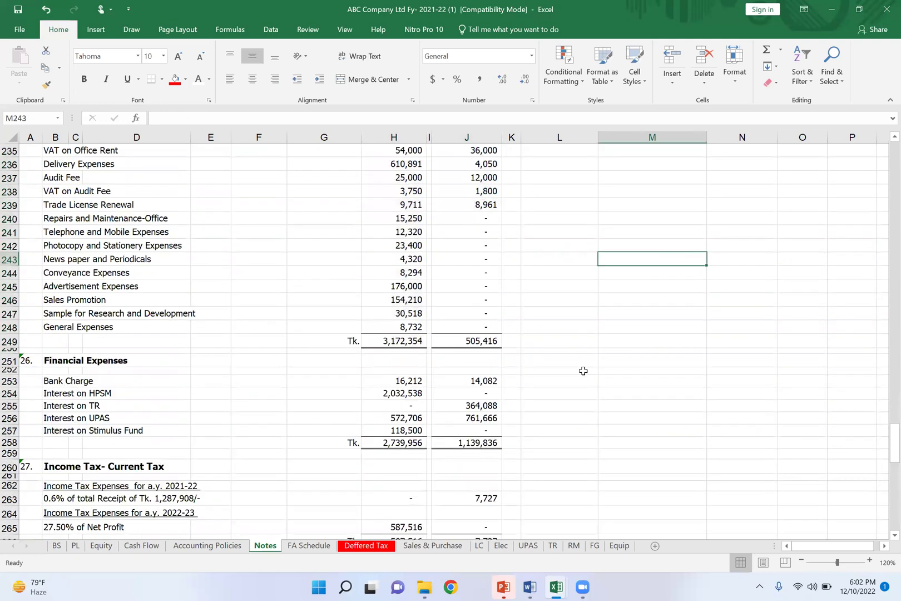
scroll(583, 370, up, 2)
scroll(583, 371, up, 3)
scroll(583, 370, down, 3)
scroll(583, 371, down, 3)
scroll(113, 324, down, 1)
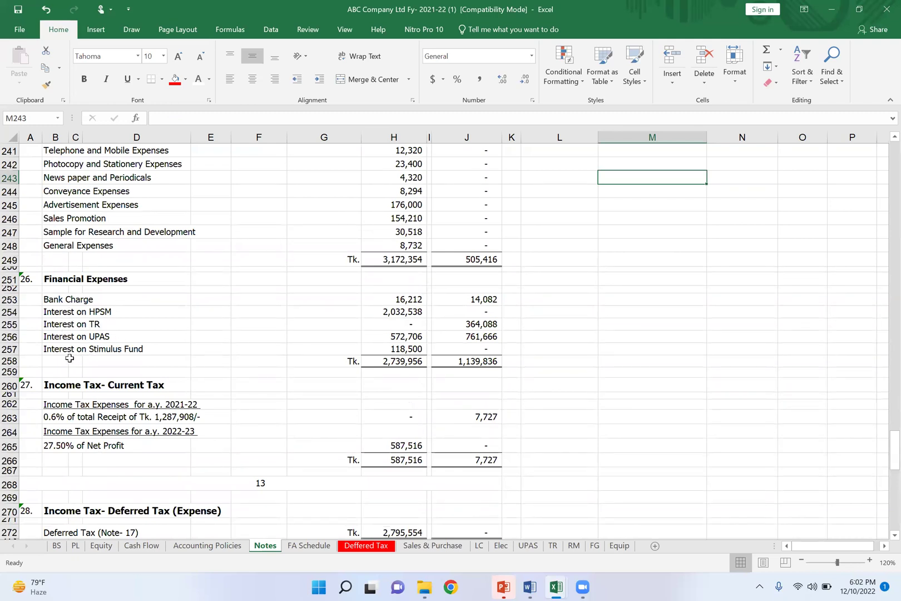
click(388, 353)
scroll(556, 350, down, 2)
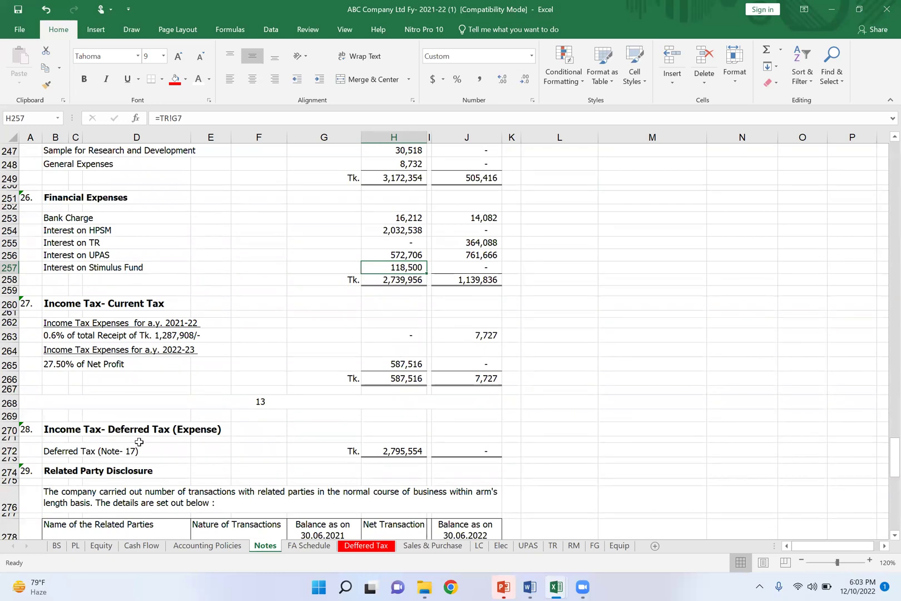
click(389, 440)
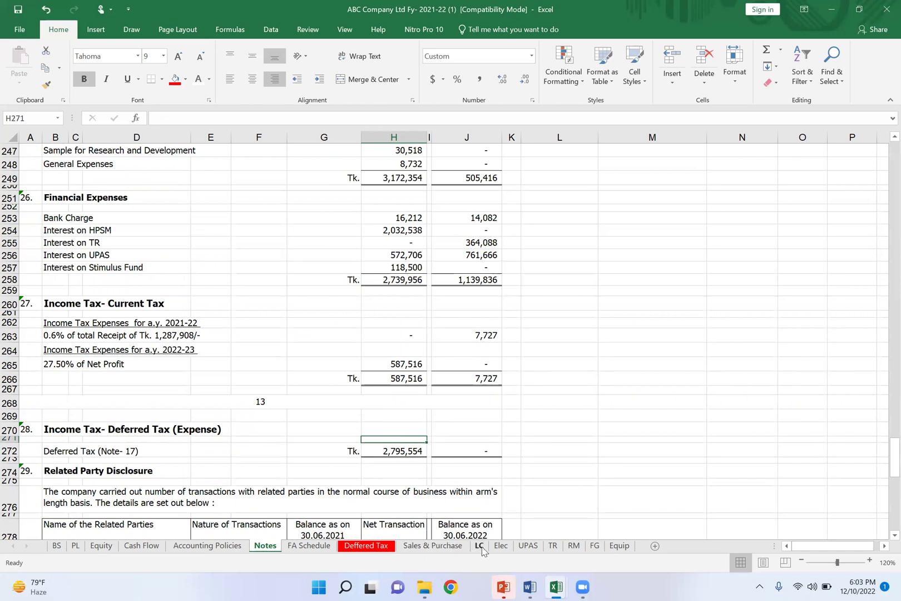
Examine the 2022 and 2021 WDV schedules of Property, Plant and Equipment in the Deffered Tax sheet at 120% zoom.
click(377, 546)
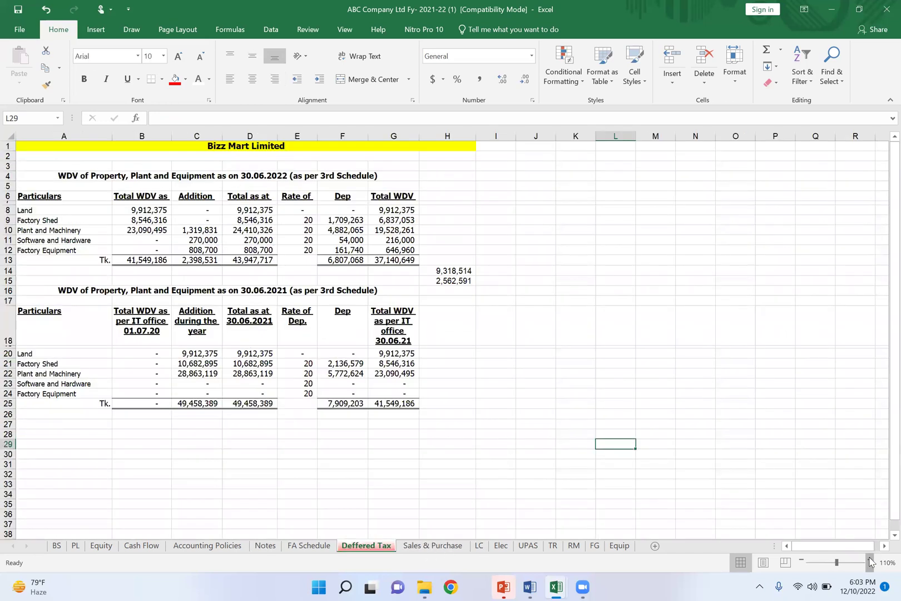
click(869, 560)
scroll(785, 374, up, 1)
click(785, 373)
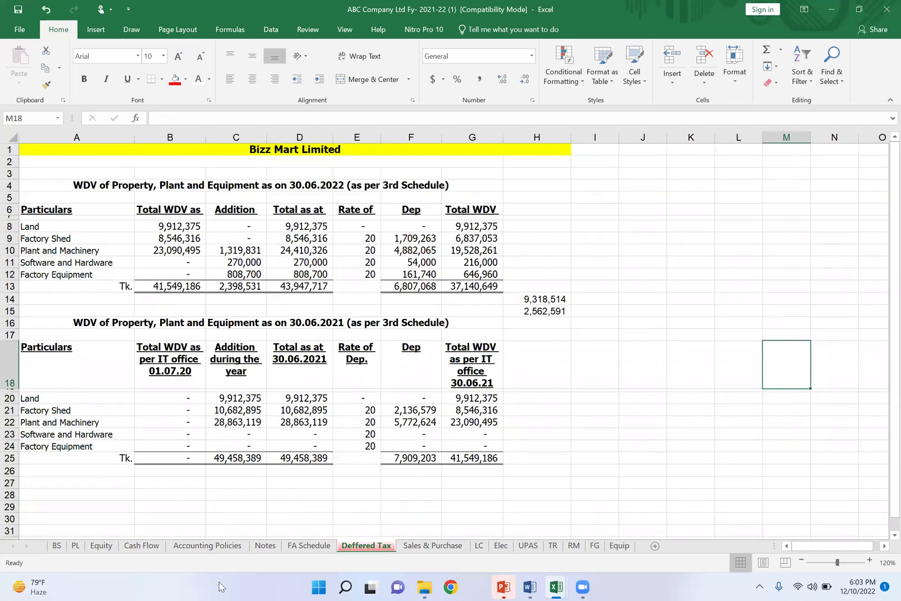
Review the PL sheet down to Basic Earning per Share and the statement of financial position in the BS sheet.
click(75, 545)
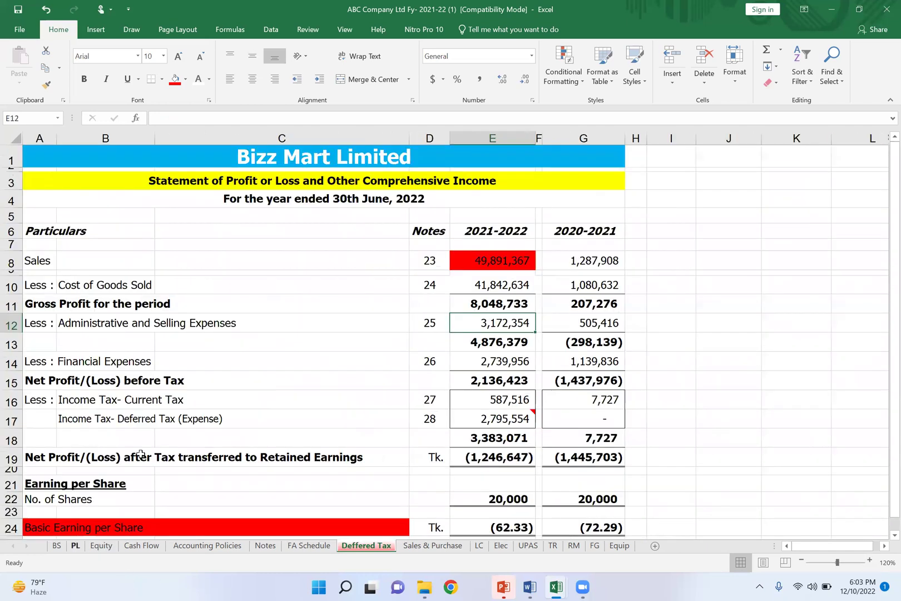
scroll(181, 452, down, 3)
scroll(220, 454, up, 2)
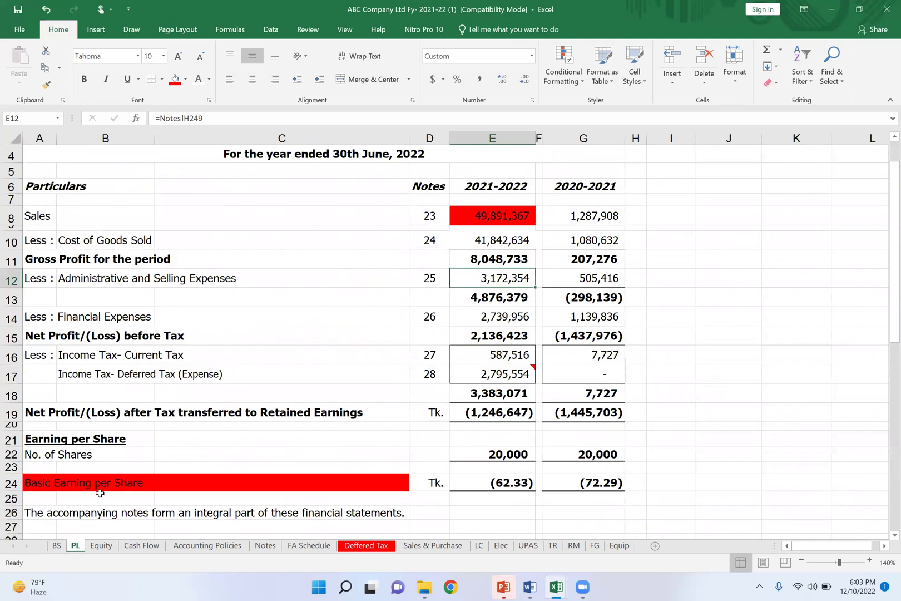
click(57, 546)
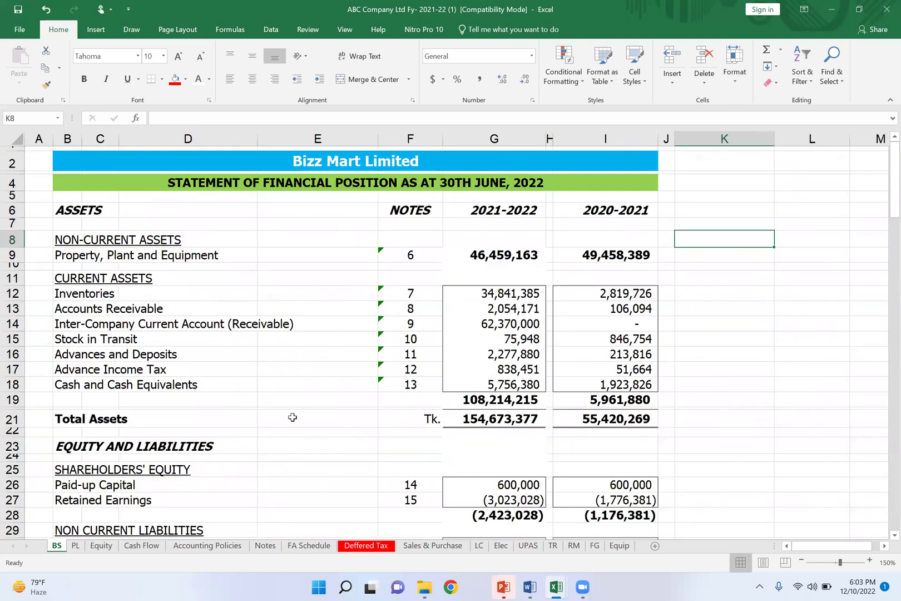
scroll(293, 417, down, 8)
Revisit the Deffered Tax schedules and compare them with the income tax lines in the PL sheet.
click(364, 545)
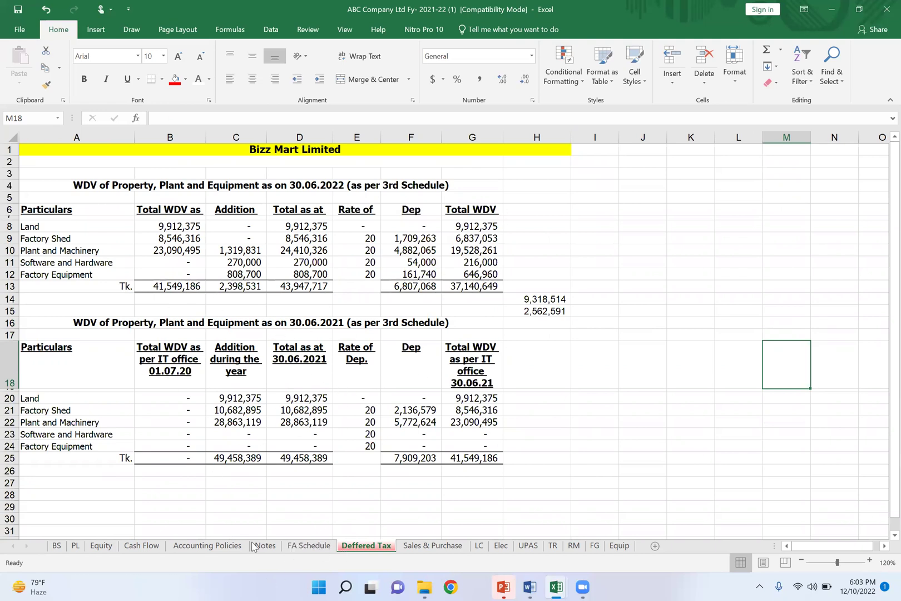
click(76, 545)
click(733, 354)
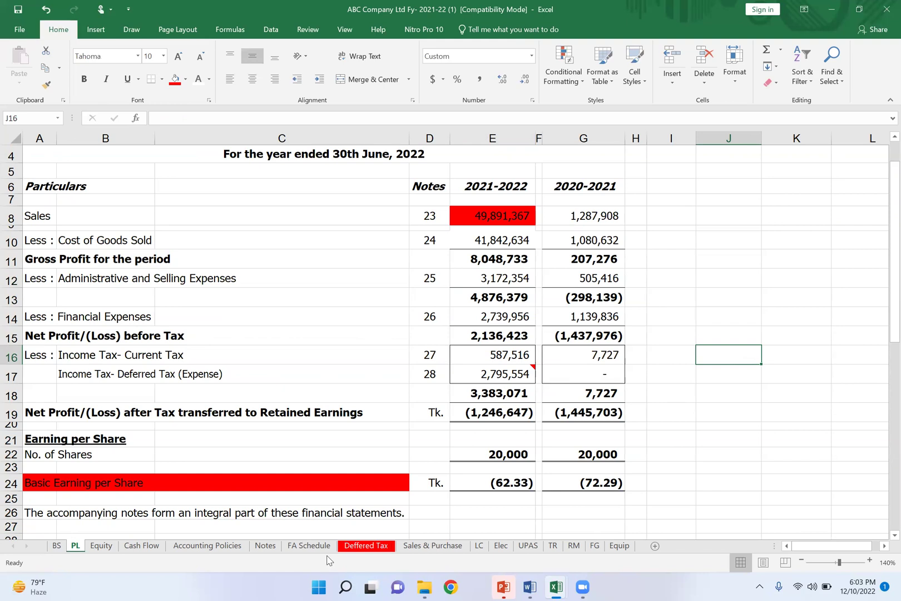
click(742, 434)
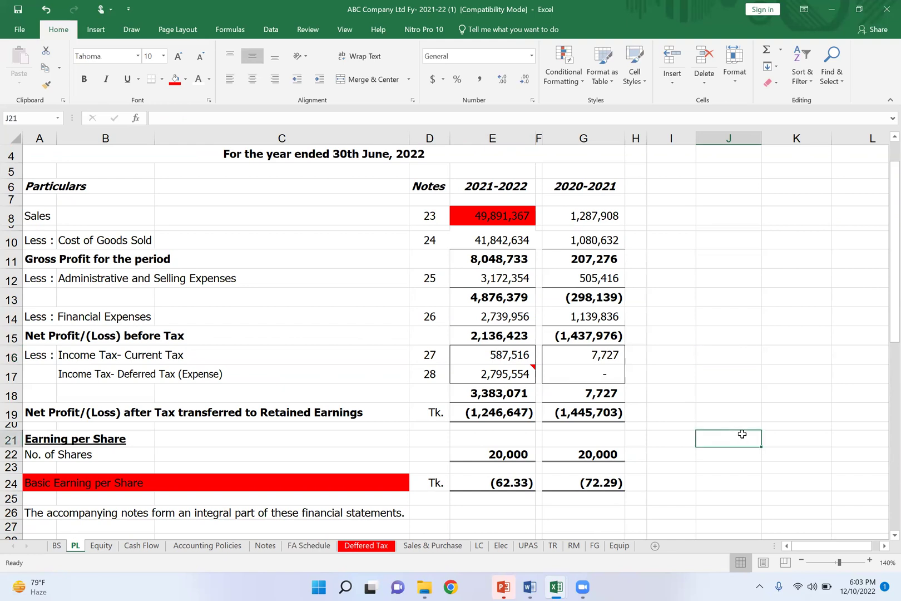
Examine the signatory block, address and date at the end of the profit or loss statement.
scroll(742, 434, down, 2)
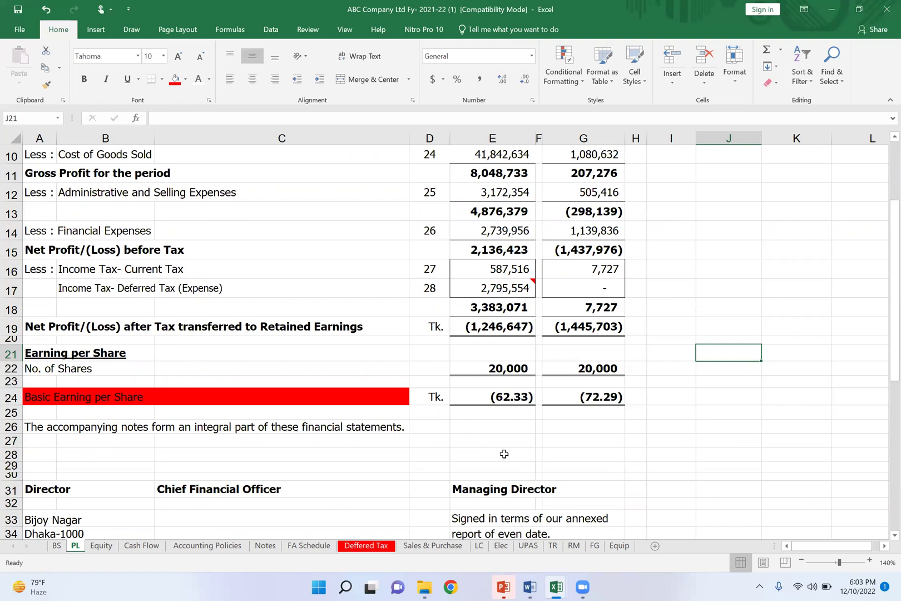
scroll(447, 441, down, 2)
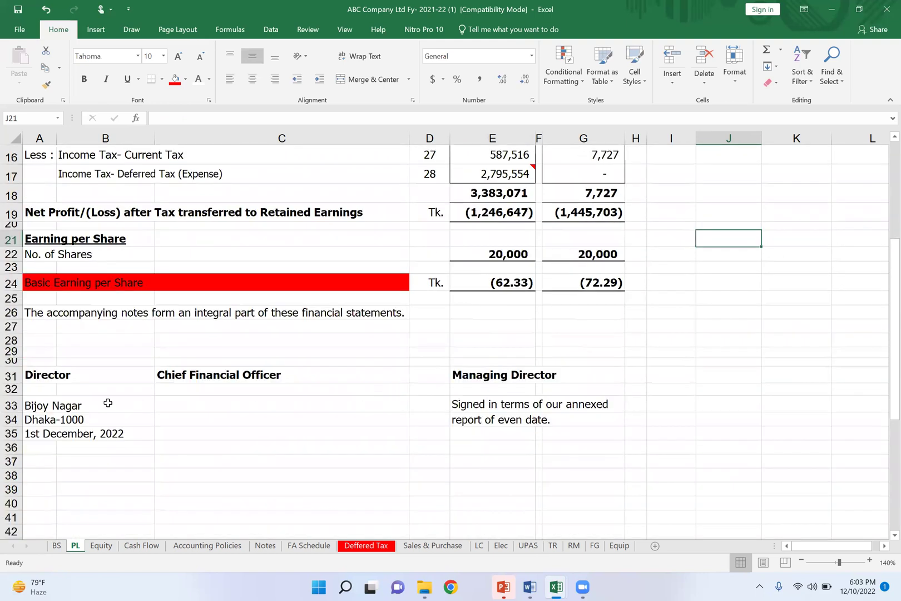
drag(39, 403, 64, 462)
click(55, 373)
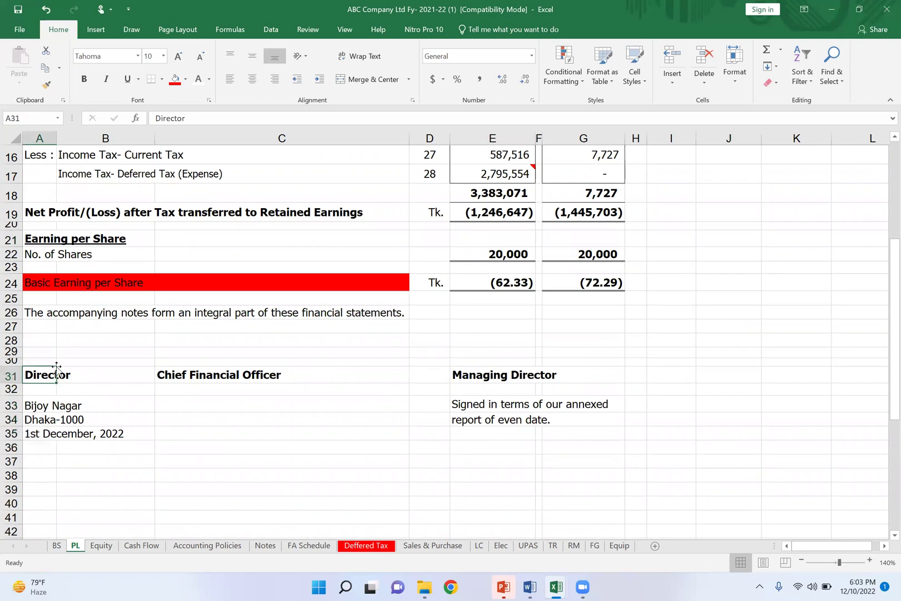
Check the Director and Managing Director signatory titles beneath the profit or loss statement.
click(534, 378)
click(63, 377)
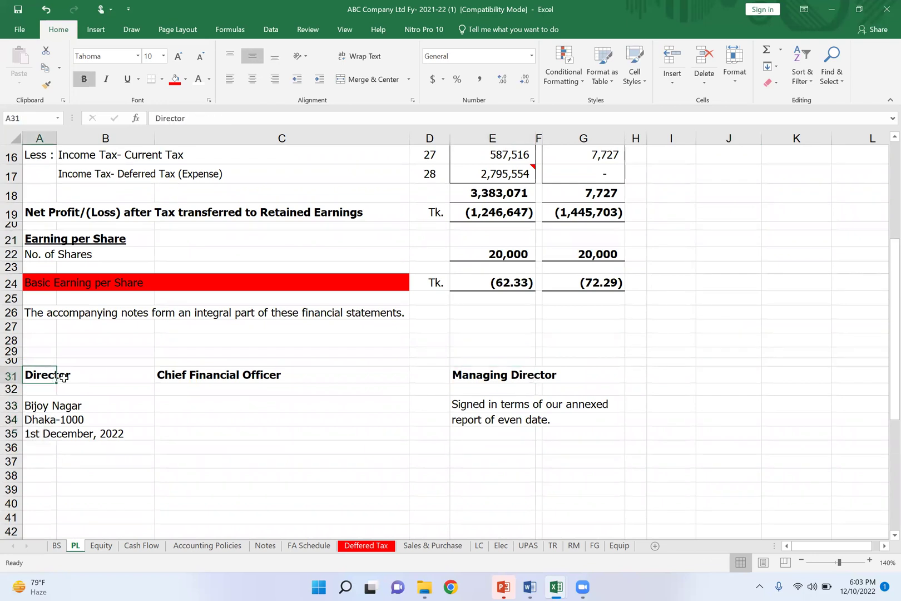
click(552, 376)
Review the profit or loss lines from Sales through Financial Expenses and read the comment on the 2021-2022 deferred tax amount.
scroll(256, 518, up, 1)
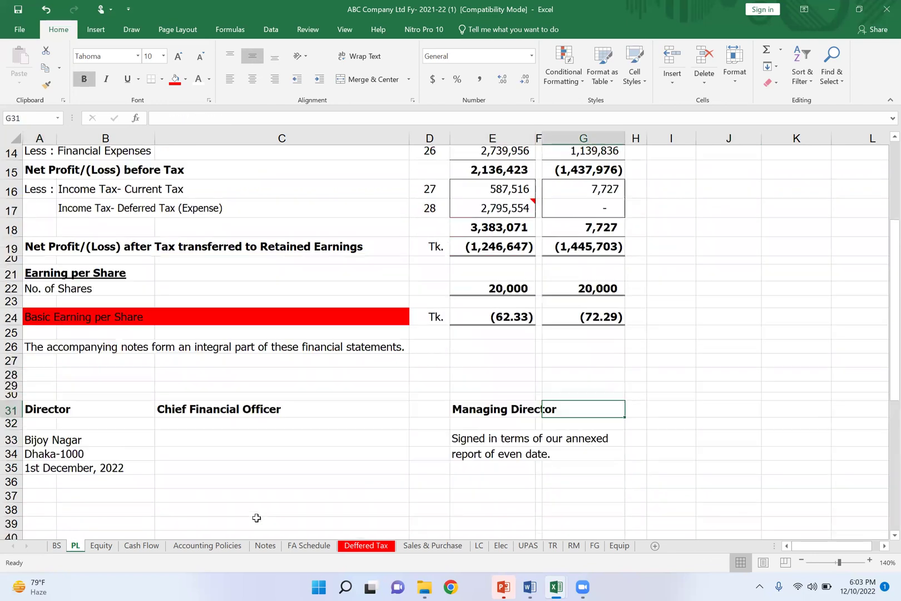
scroll(372, 292, up, 4)
scroll(25, 223, down, 1)
click(27, 219)
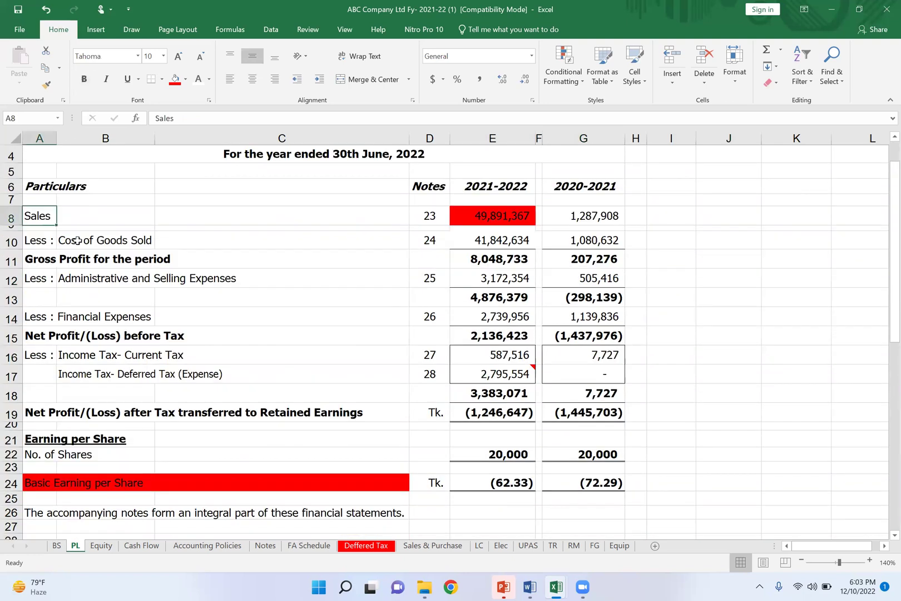
click(109, 242)
click(132, 280)
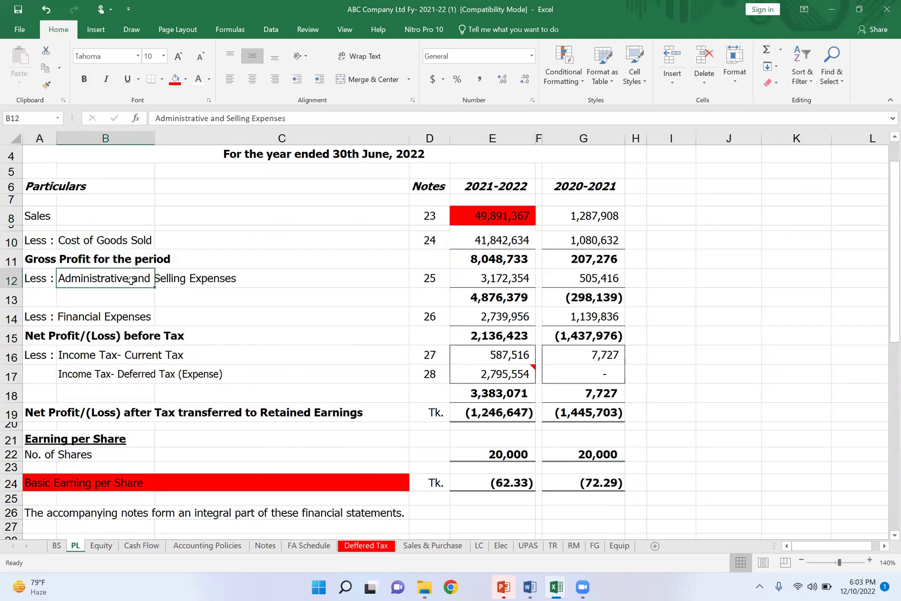
click(108, 320)
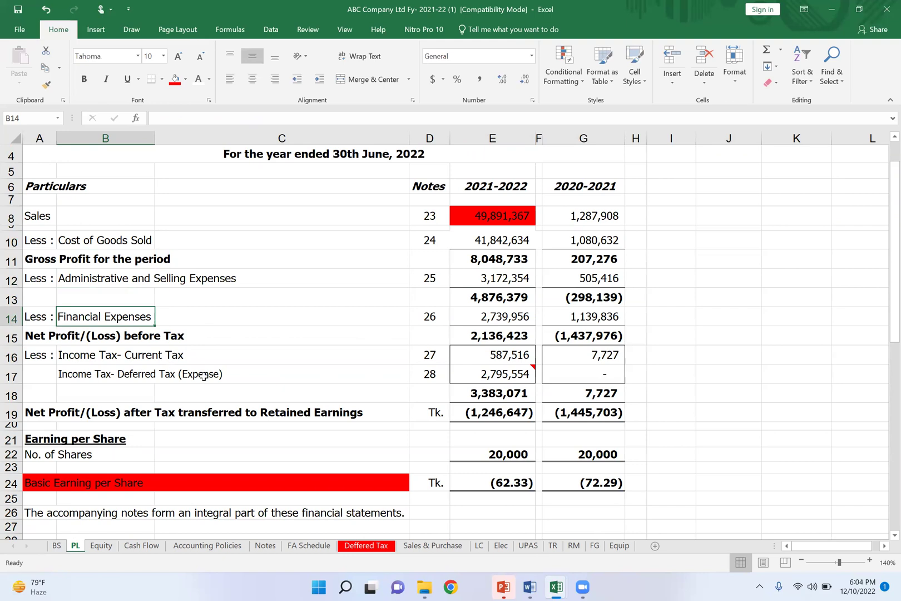
mouse_move(521, 371)
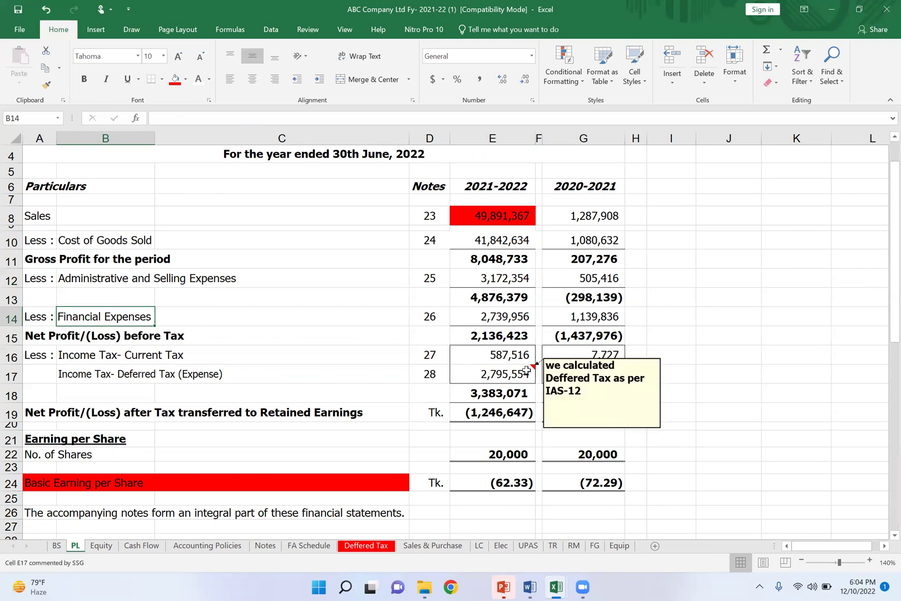
click(507, 375)
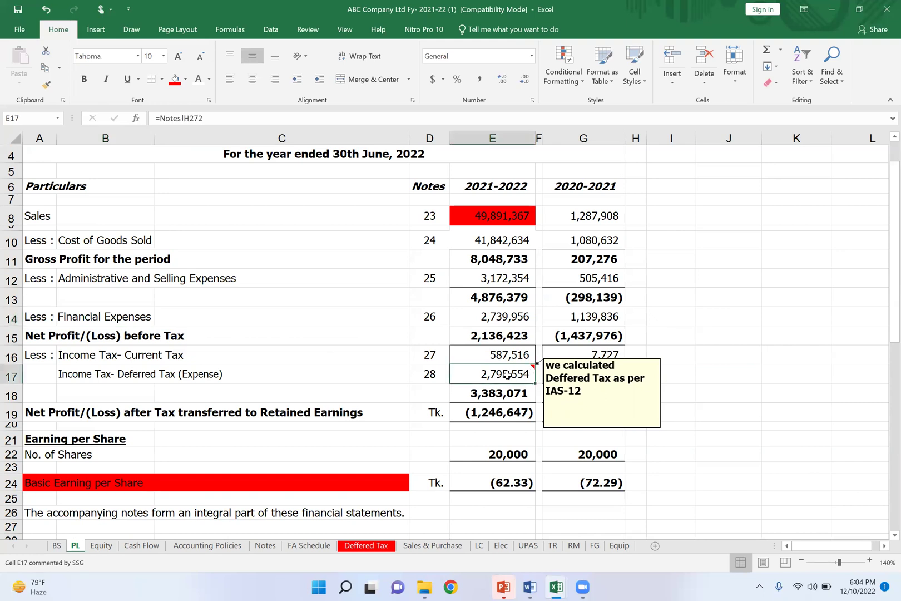
click(782, 341)
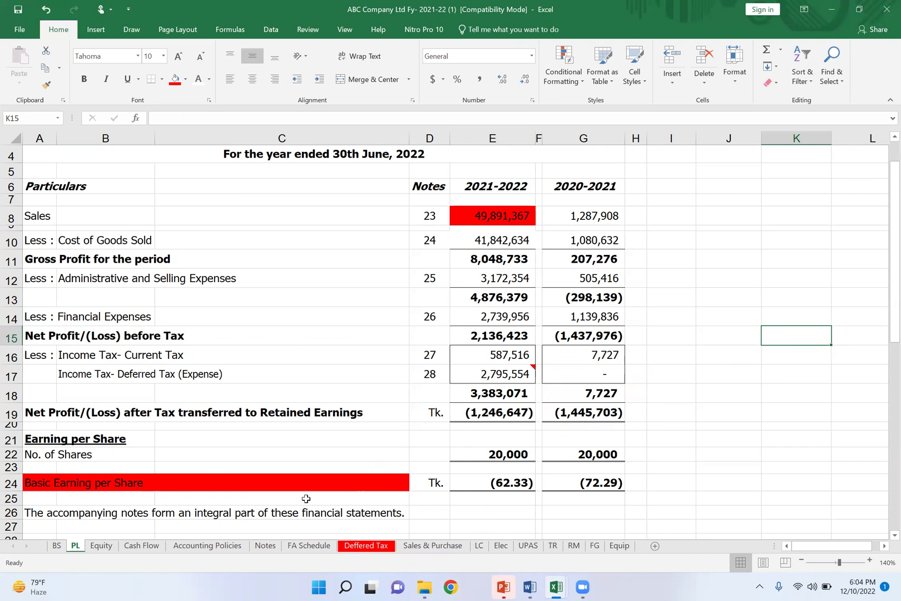
Examine the net profit/(loss) after tax line and the number of shares for both years.
scroll(291, 459, down, 1)
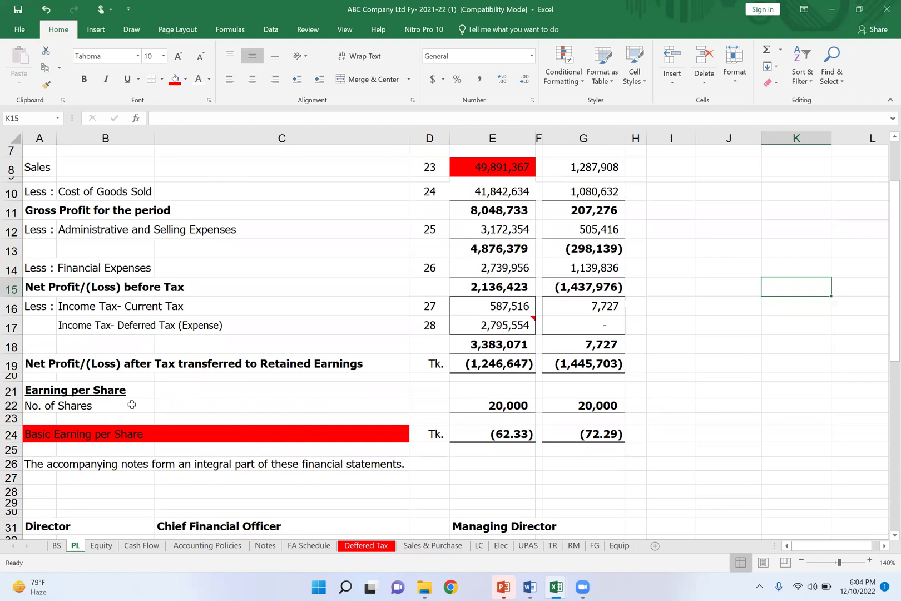
click(50, 366)
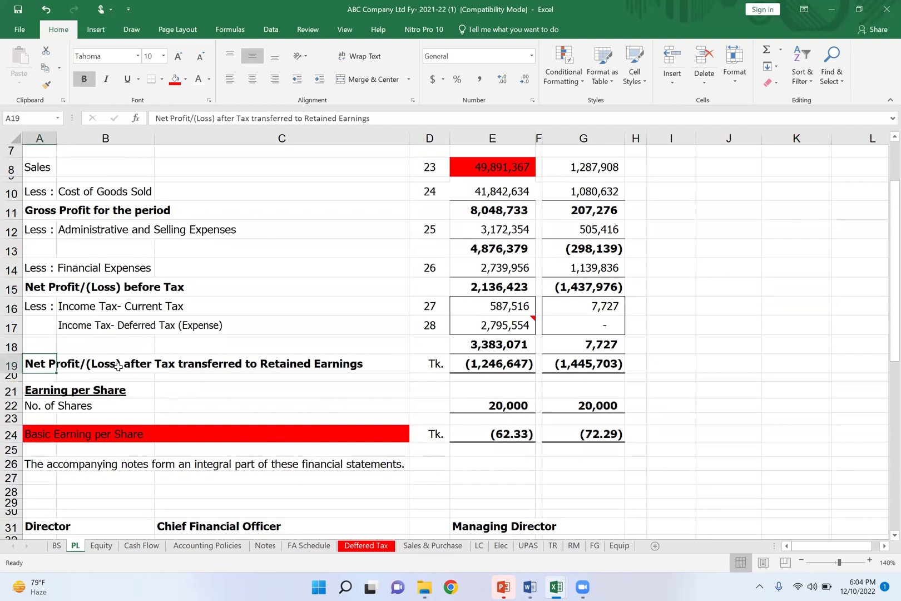
click(187, 366)
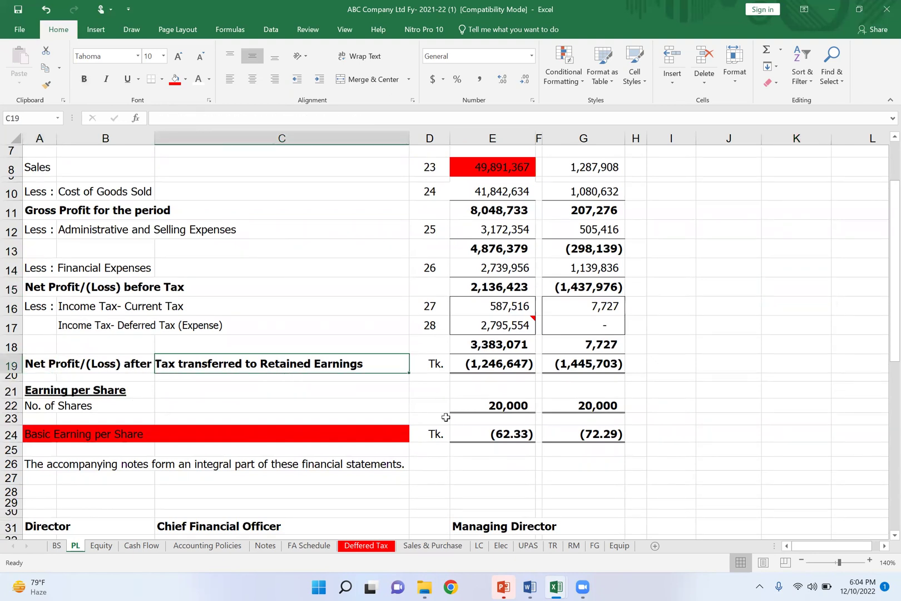
click(702, 370)
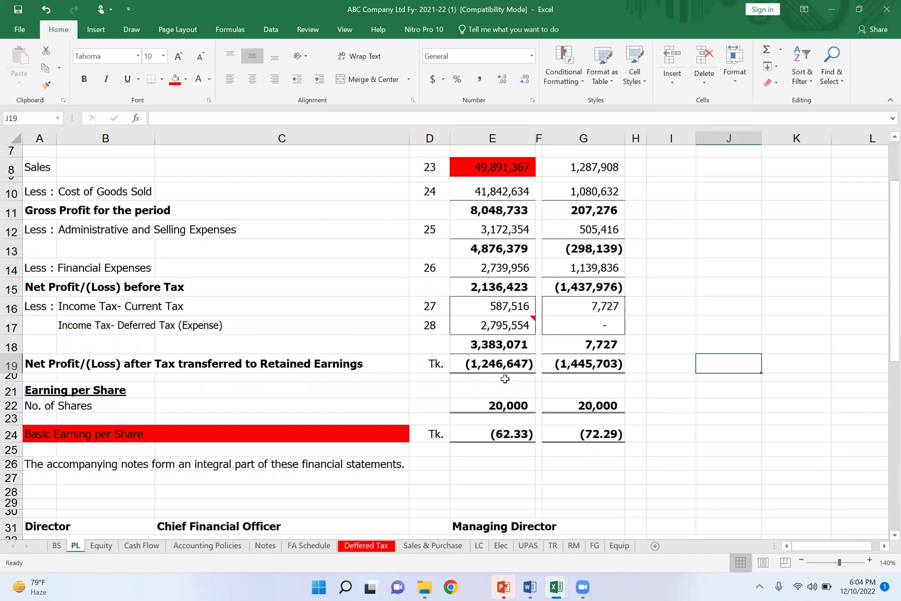
click(498, 406)
click(559, 411)
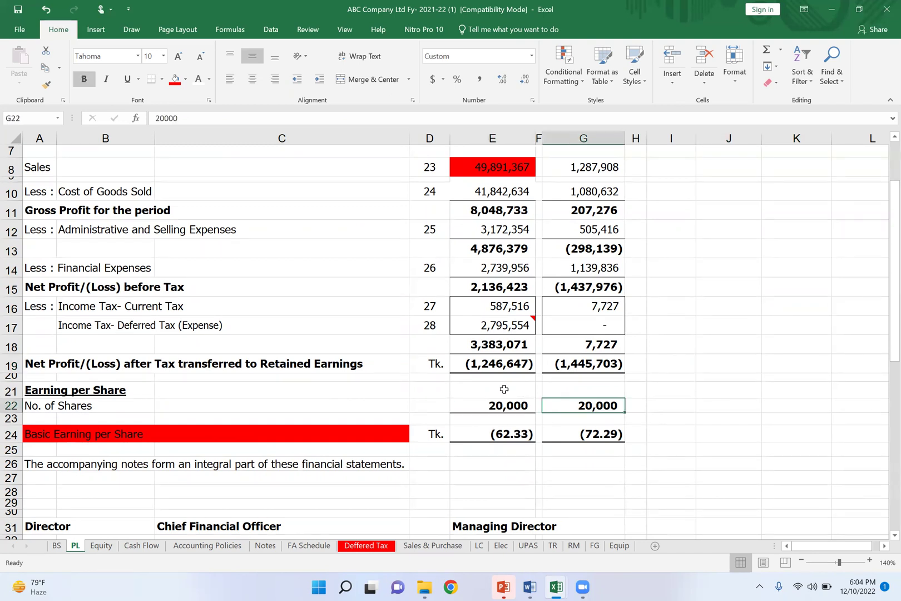
Inspect the 2021-2022 Basic Earning per Share formula and read the comment attached to its label.
click(510, 437)
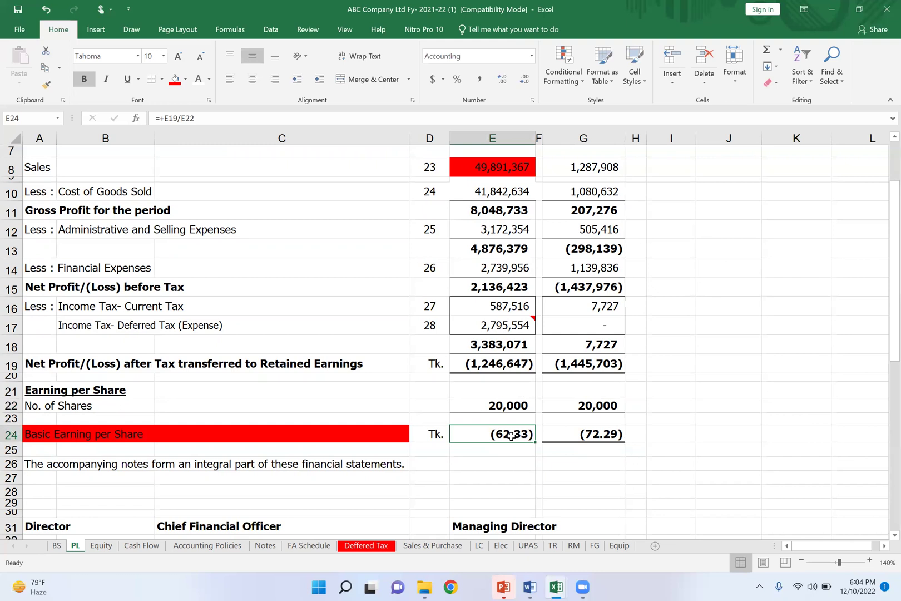
right_click(32, 436)
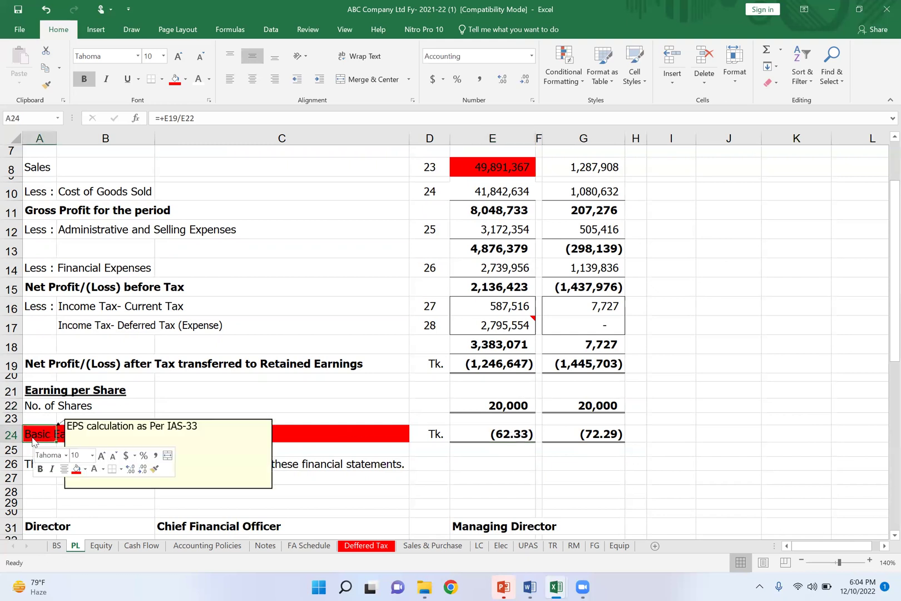
key(Escape)
right_click(27, 434)
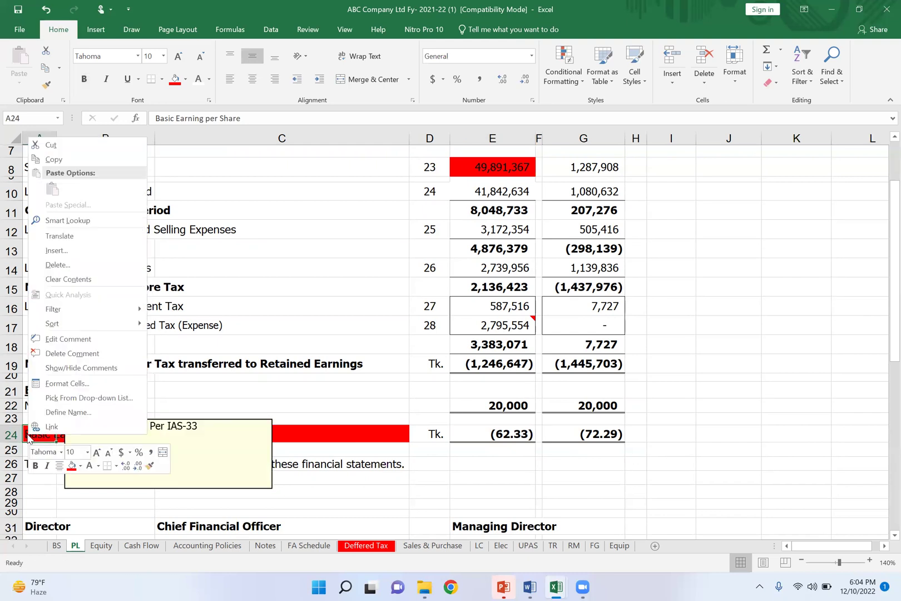
key(Escape)
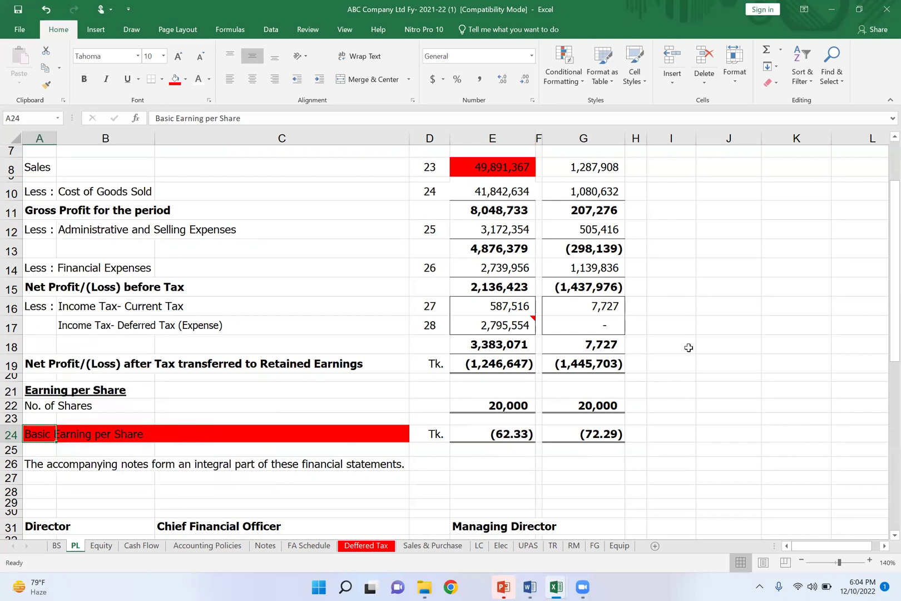
Trace the 2021-2022 net profit/(loss) after tax from the PL sheet to the Retained Earnings column of the Equity sheet.
click(516, 363)
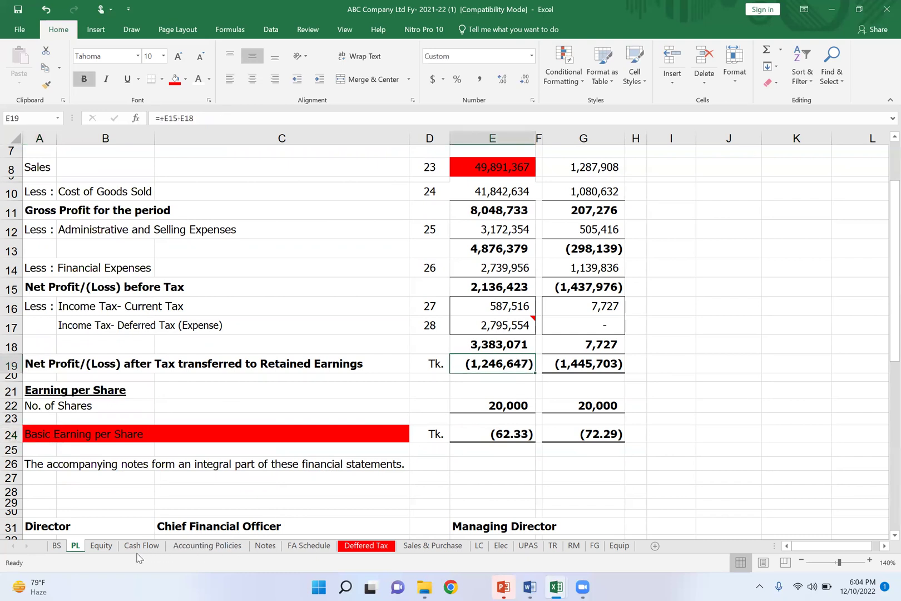
click(101, 547)
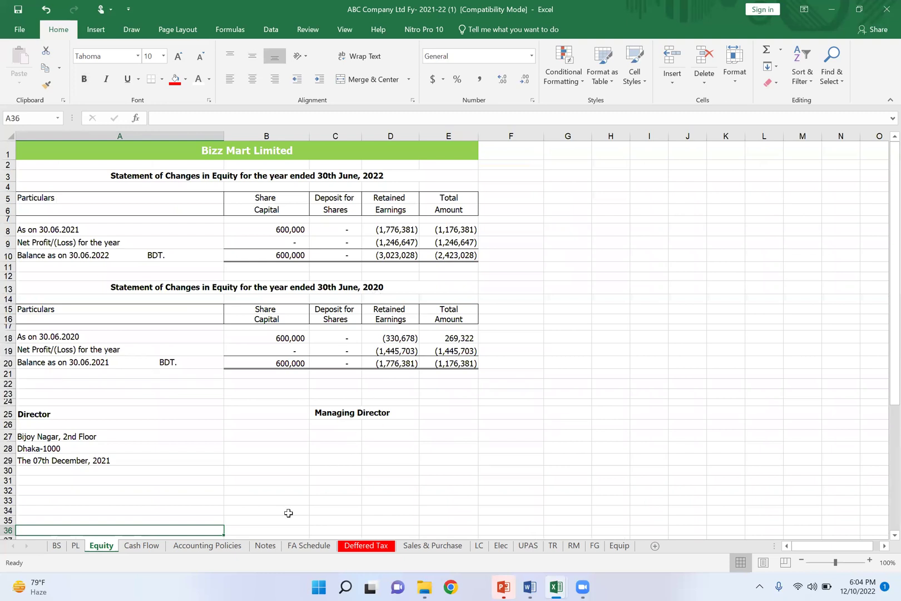
click(75, 546)
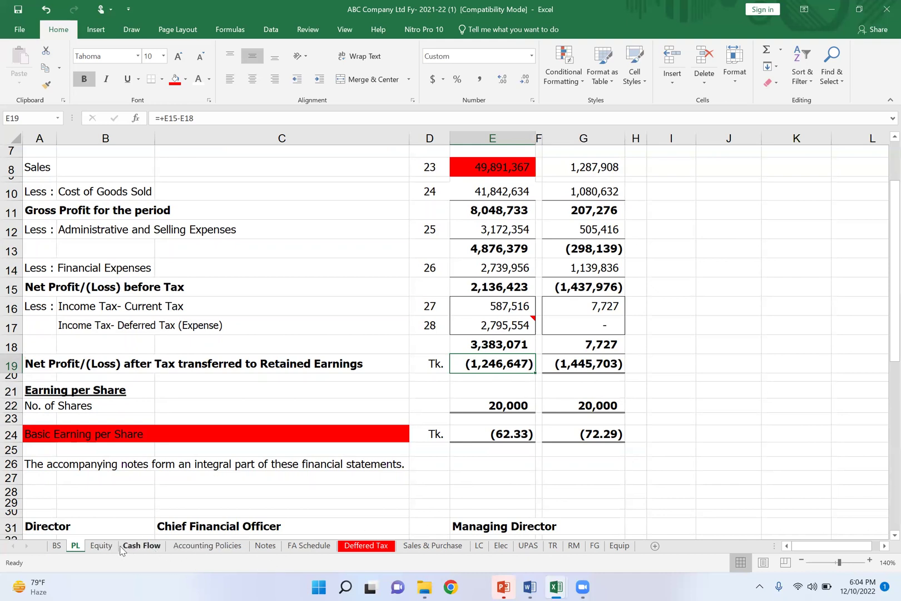
click(102, 545)
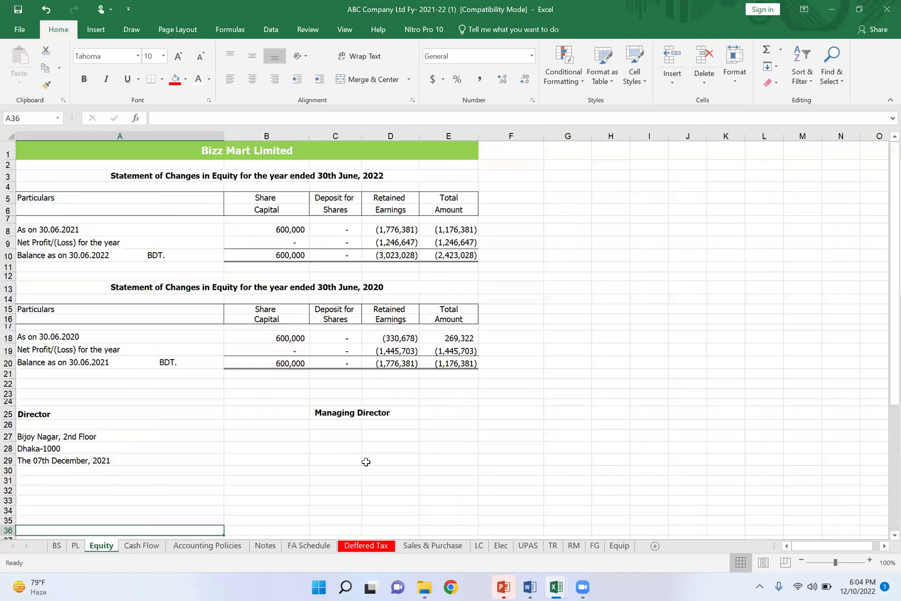
click(399, 245)
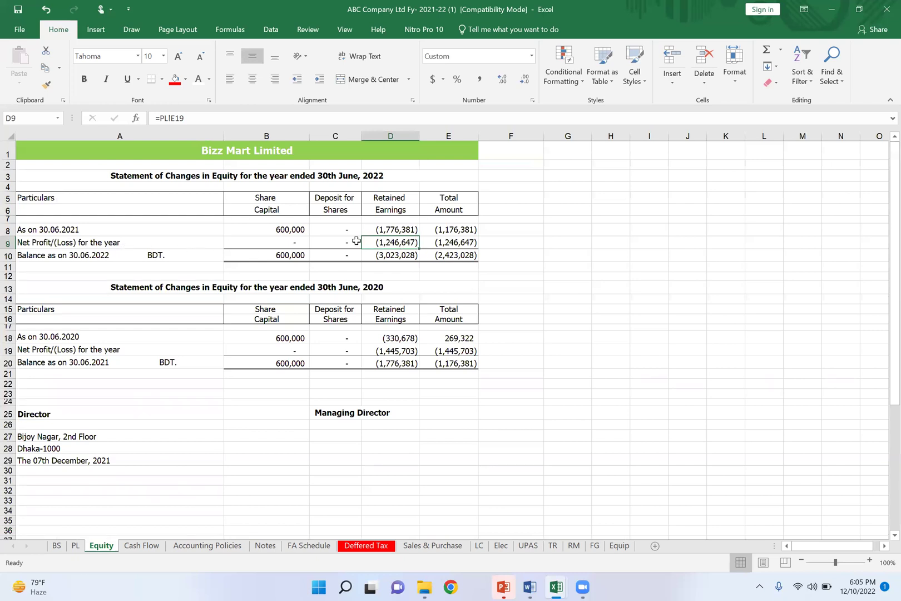
Examine the share capital and retained earnings entries in the statement of changes in equity for the year ended 30th June, 2022.
click(289, 229)
click(290, 254)
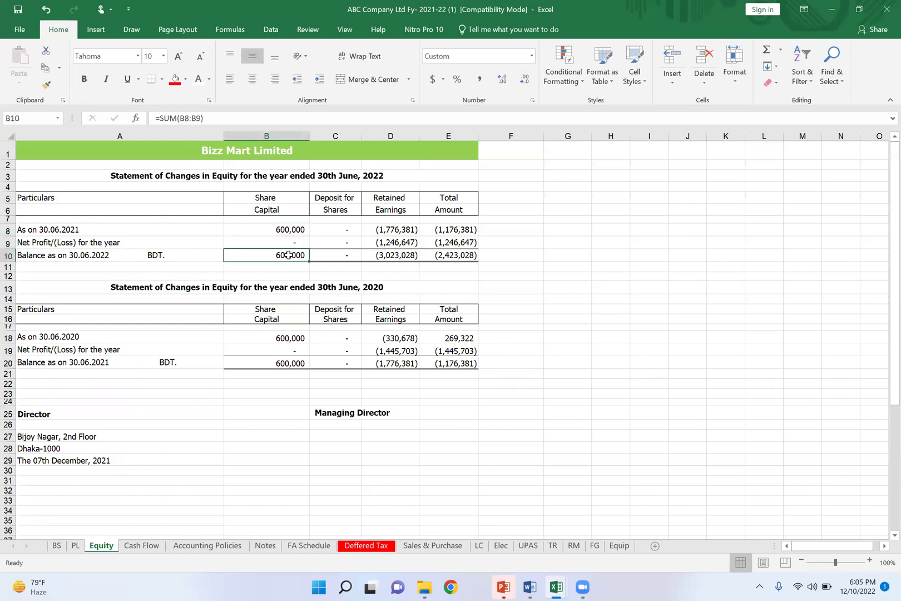
click(401, 230)
click(409, 245)
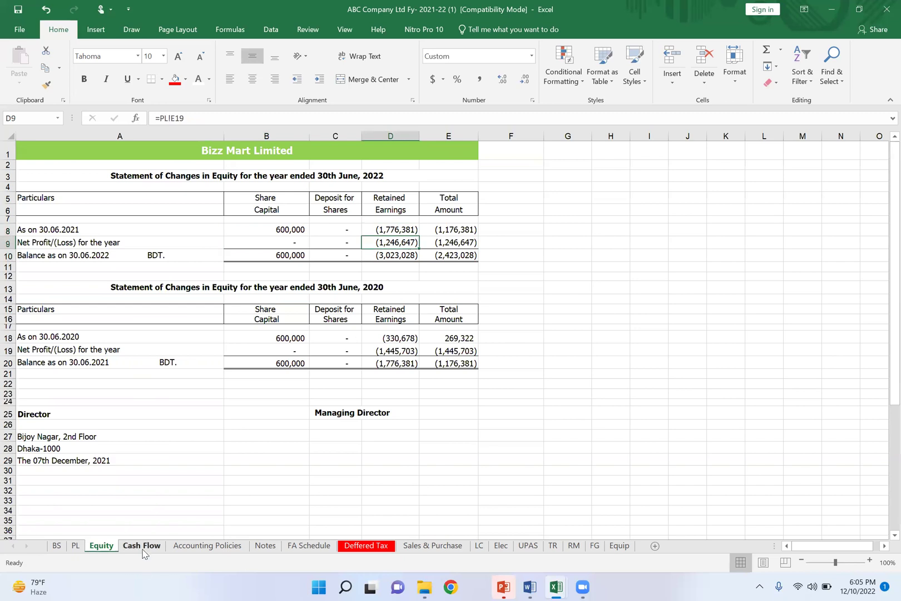
Recheck the 2021-2022 Basic Earning per Share in the PL sheet and return to the Equity sheet.
click(75, 545)
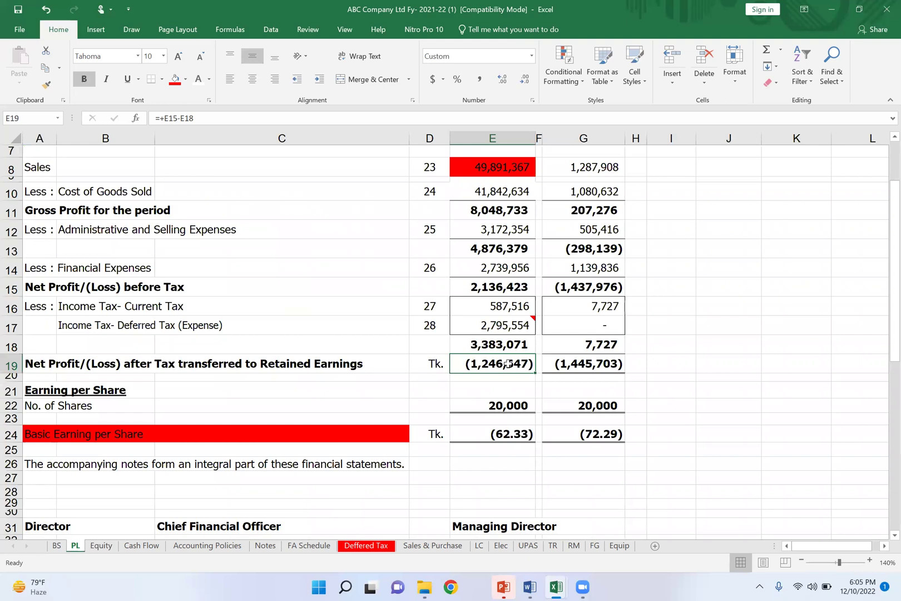
click(524, 429)
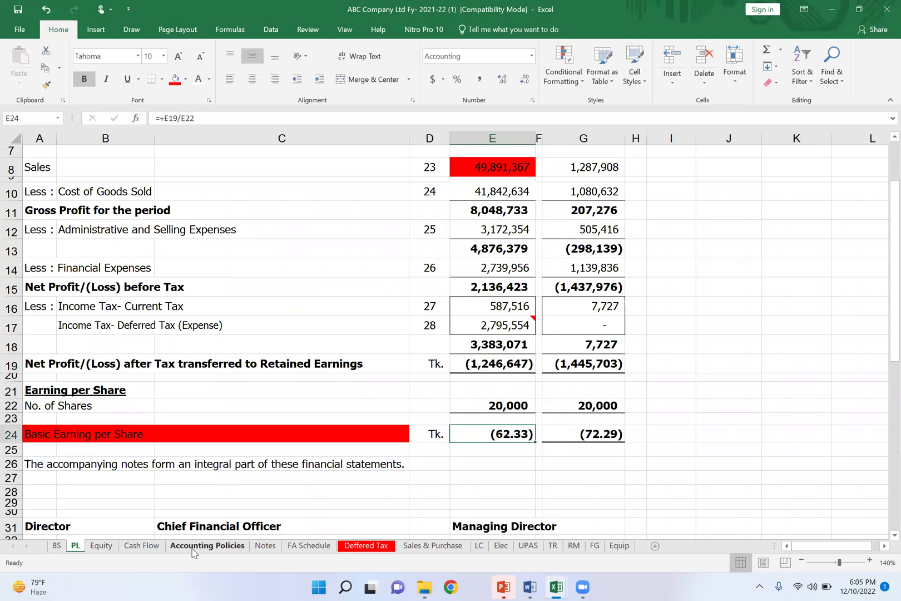
click(101, 545)
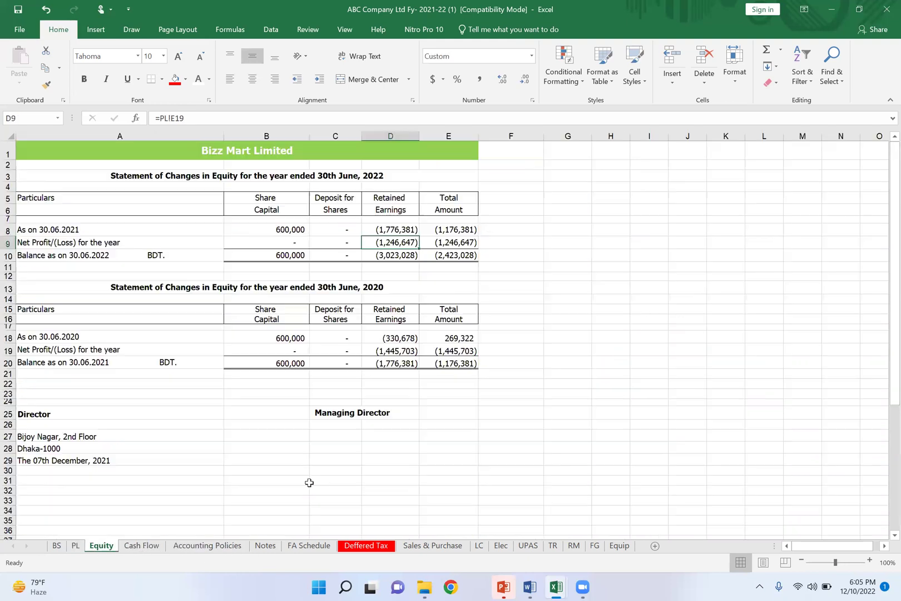